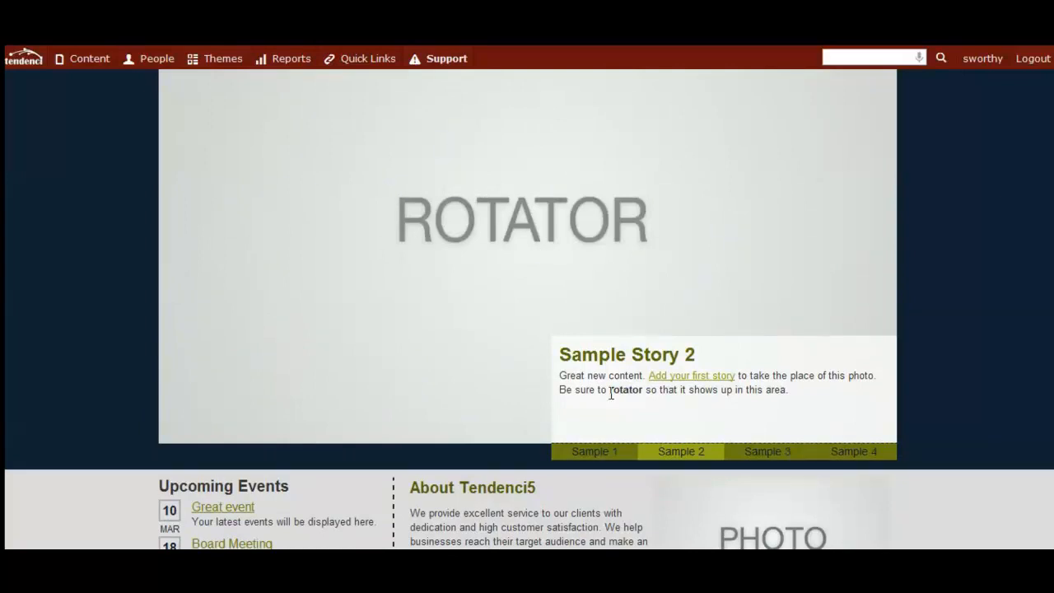
# Examine the home page's rotator and Sponsors areas for the tags that stories need to appear there.
pyautogui.moveTo(610, 394); pyautogui.dragTo(646, 393)
pyautogui.scroll(-2, 487, 326)
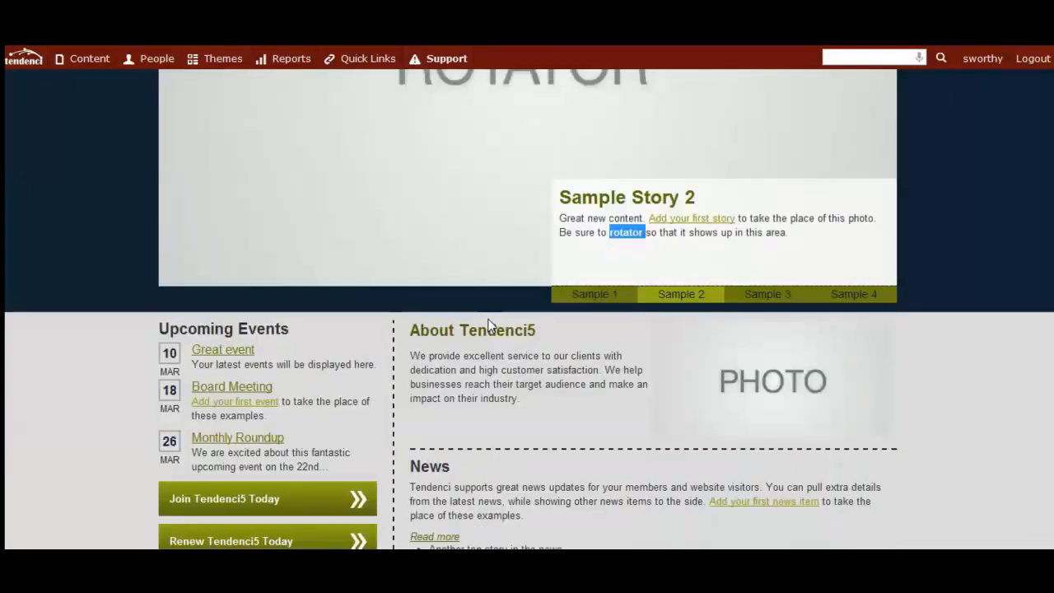
pyautogui.click(617, 259)
pyautogui.scroll(-3, 448, 186)
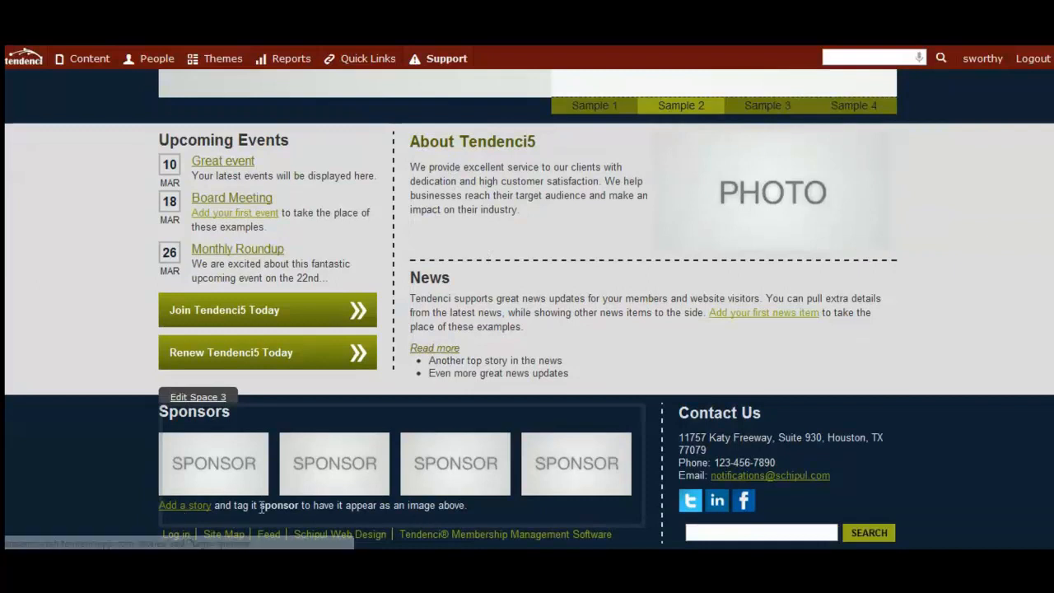
pyautogui.moveTo(261, 505); pyautogui.dragTo(294, 510)
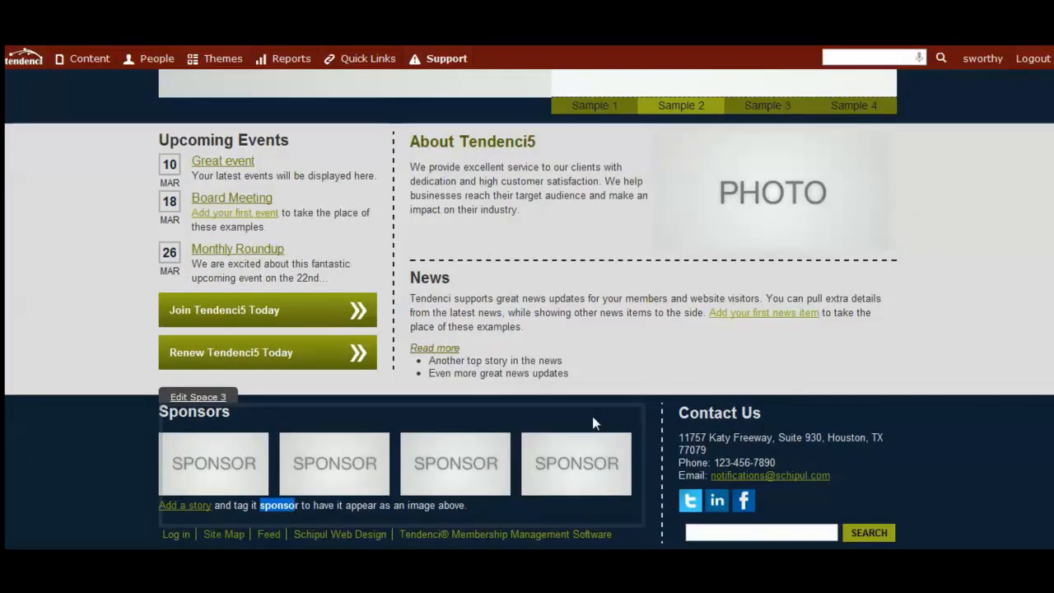
pyautogui.scroll(6, 594, 415)
pyautogui.scroll(-6, 593, 415)
pyautogui.scroll(3, 595, 420)
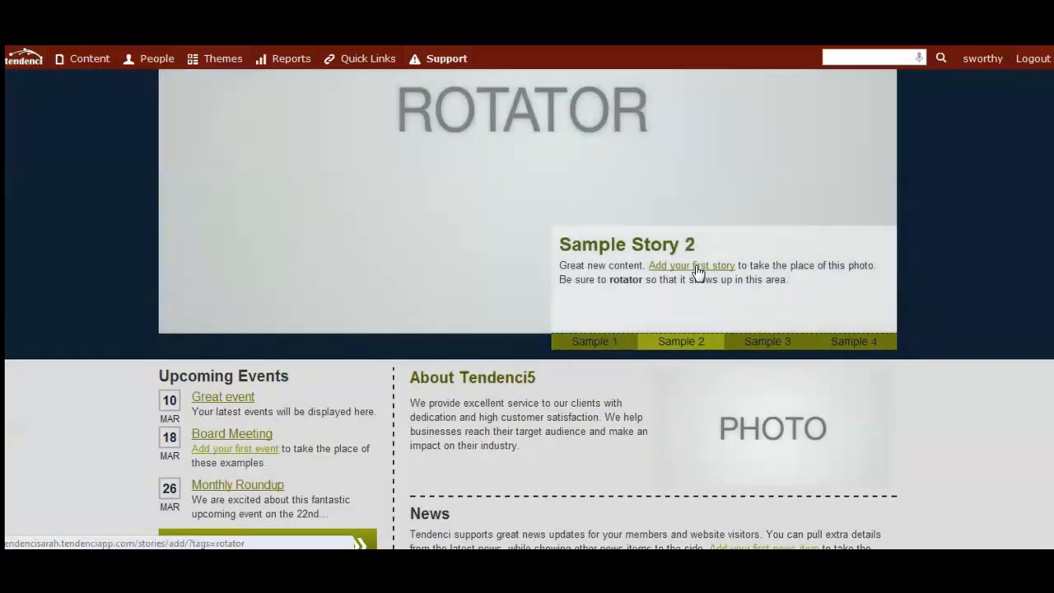
# Start adding the first story for the home page rotator and title it "My First Story".
pyautogui.click(697, 270)
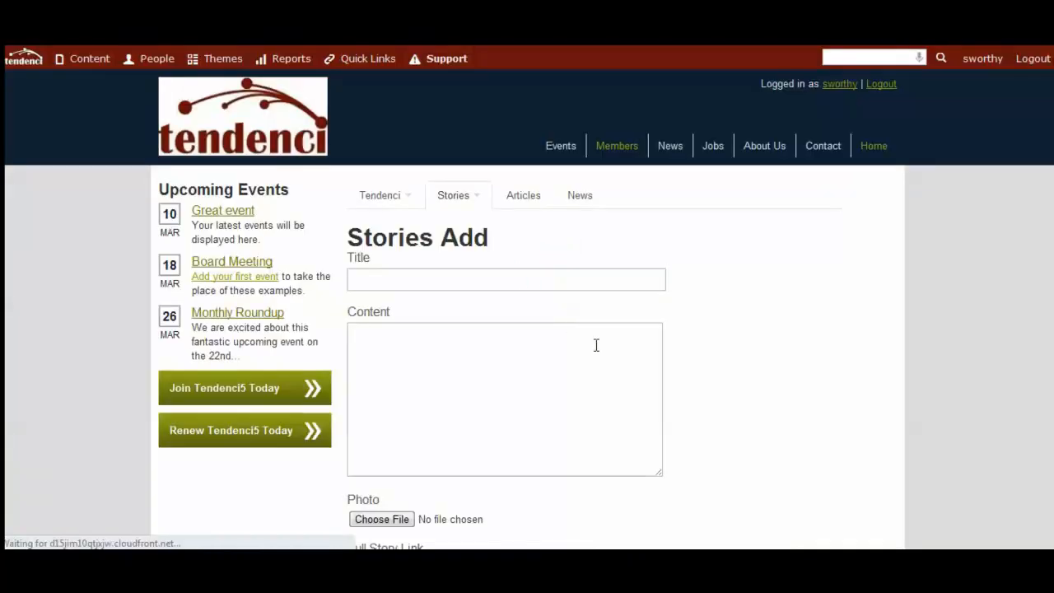
pyautogui.scroll(-1, 717, 378)
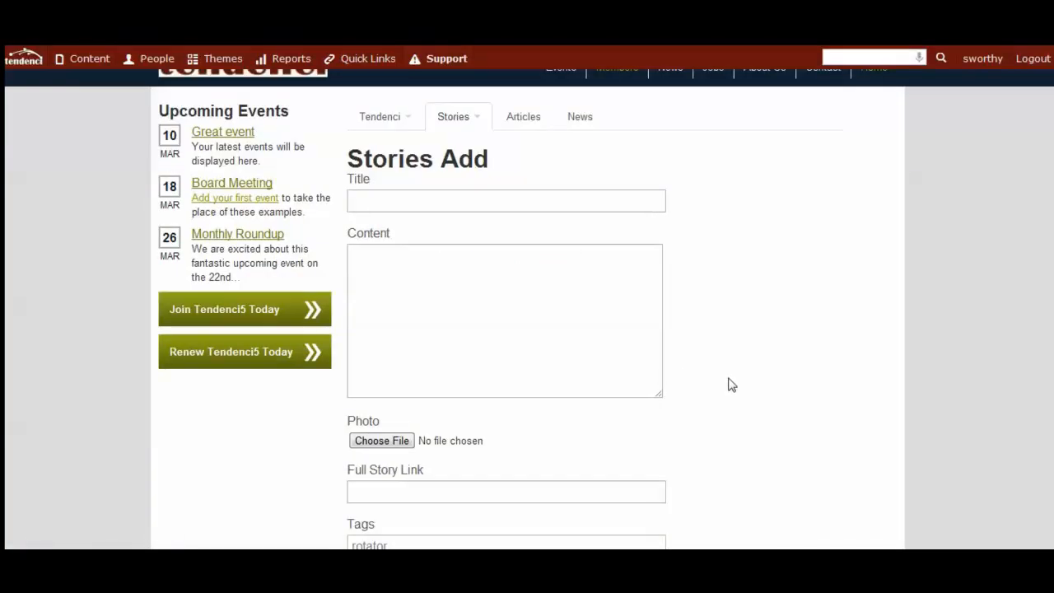
pyautogui.click(512, 201)
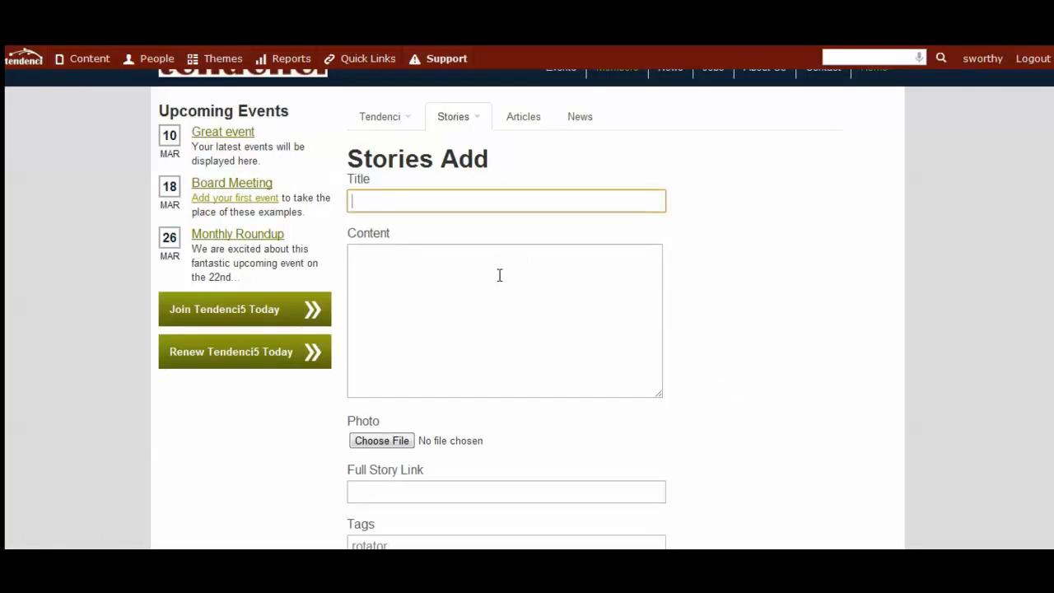
pyautogui.write('My First Story')
# Fill the story's content with "Add story details as you'd like!".
pyautogui.click(499, 275)
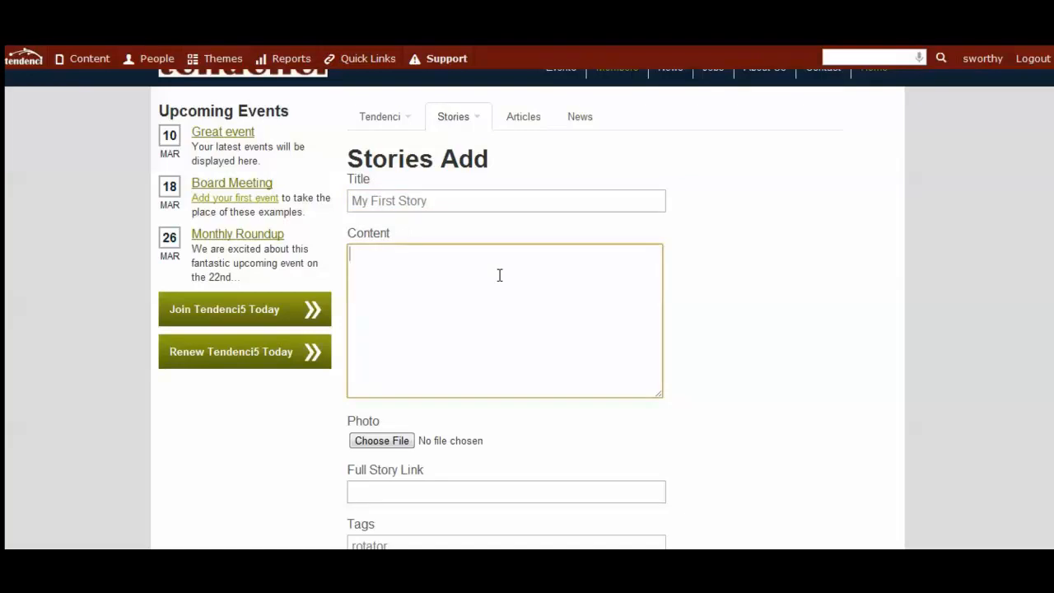
pyautogui.write('Add story details')
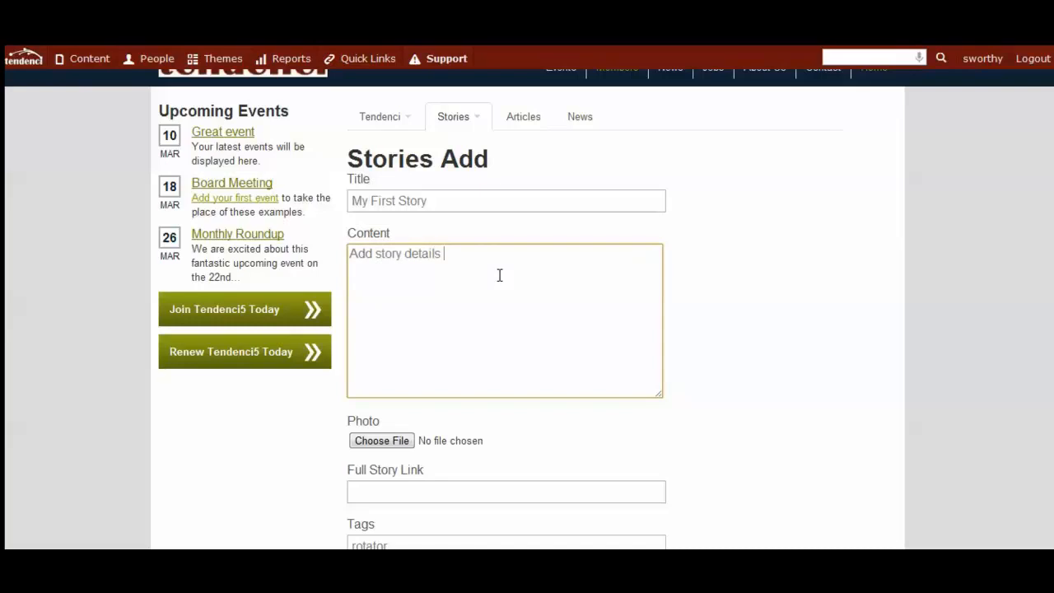
pyautogui.write(" as you'd like!")
# Attach the photo "Discovery Green Labor Day Weekend 2011-8.jpg" from the Tendenci folder of the Pictures library to the story.
pyautogui.scroll(-1, 384, 362)
pyautogui.click(383, 364)
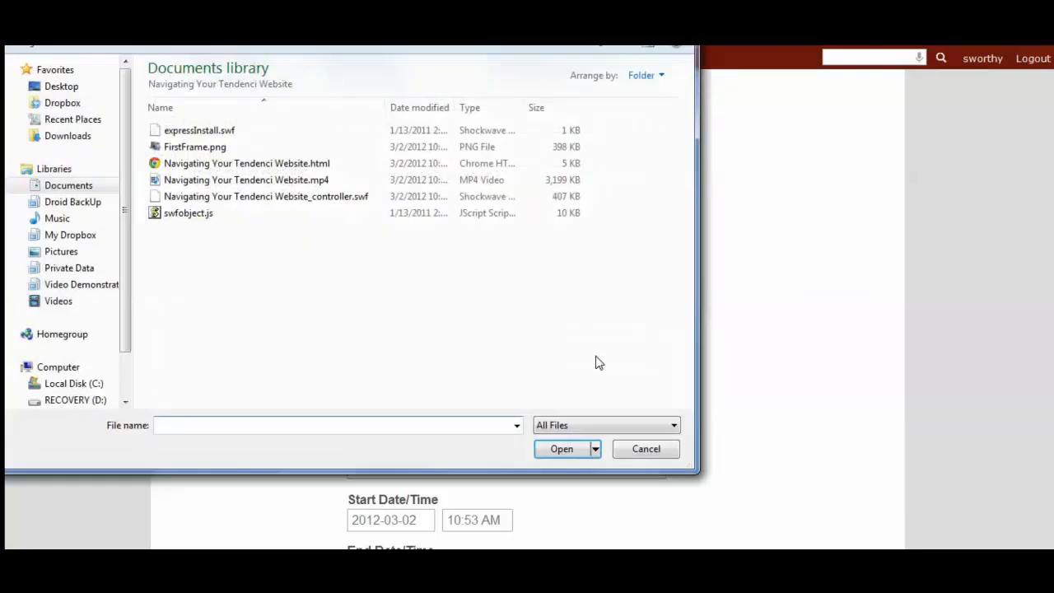
pyautogui.click(61, 251)
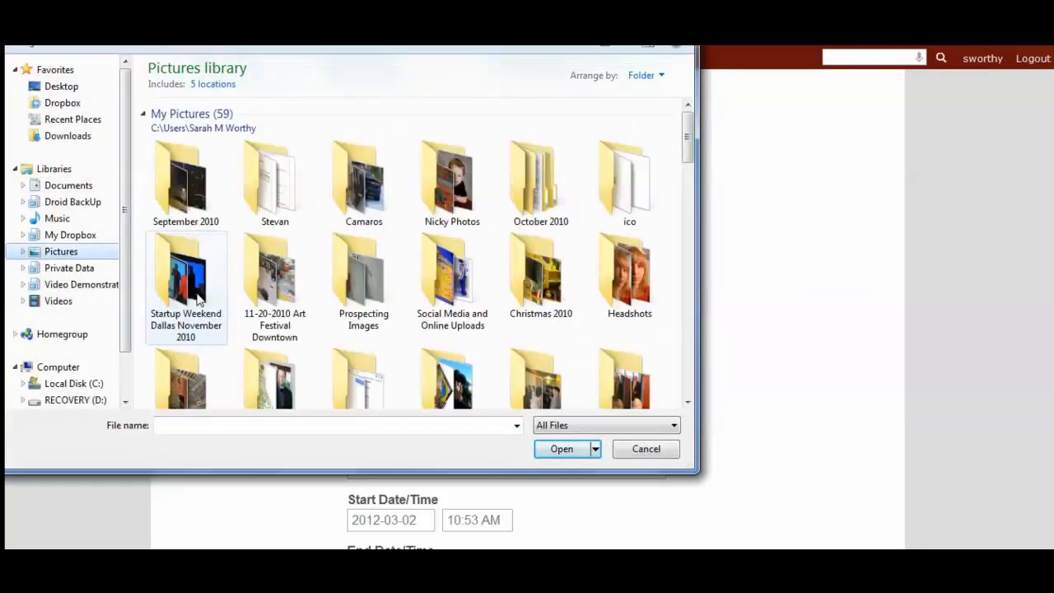
pyautogui.scroll(-1, 194, 298)
pyautogui.scroll(-6, 197, 300)
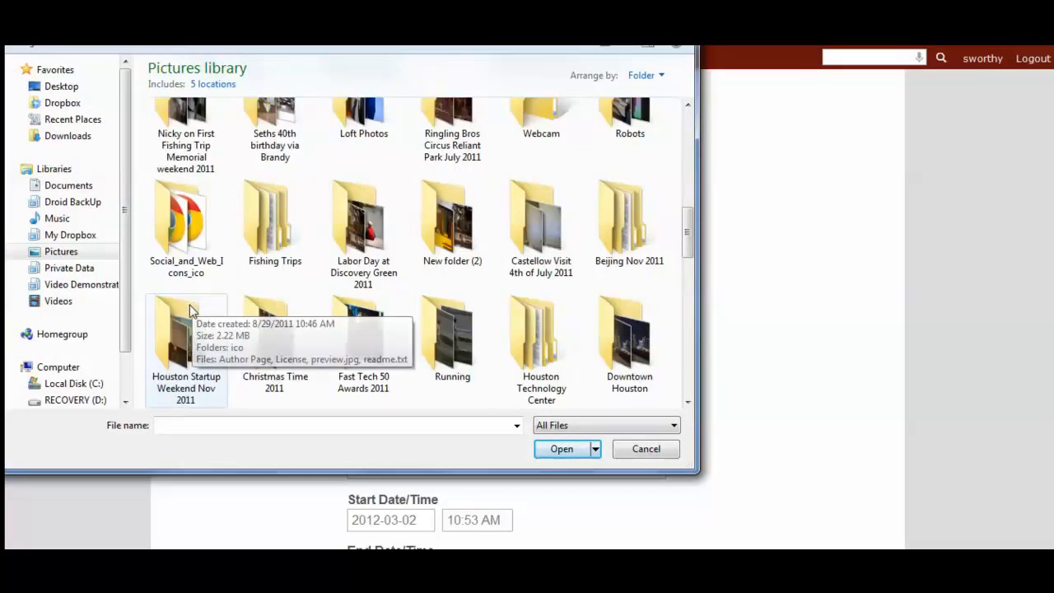
pyautogui.scroll(-2, 188, 343)
pyautogui.doubleClick(185, 189)
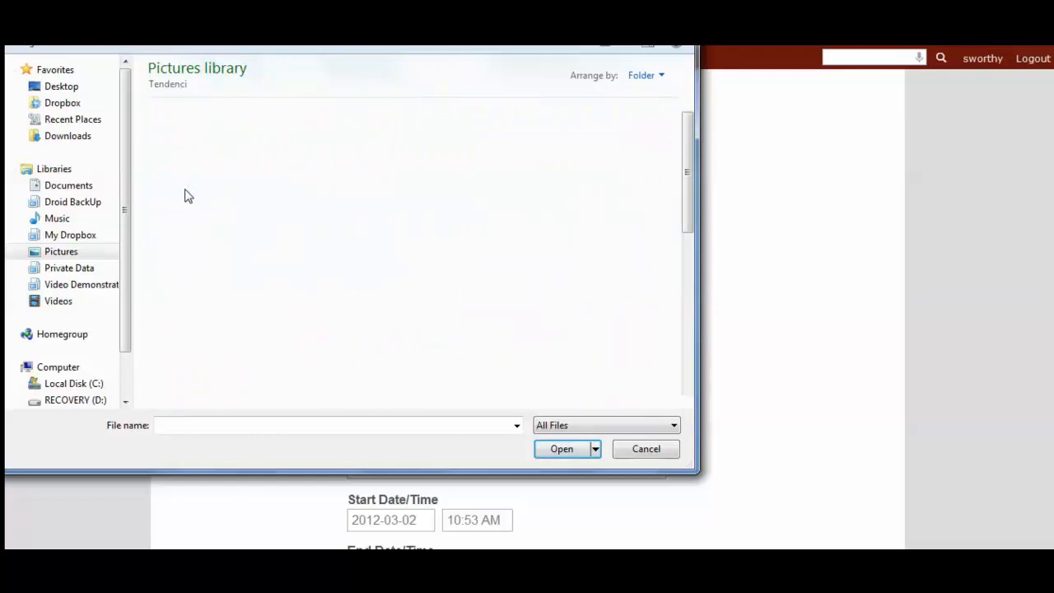
pyautogui.click(543, 287)
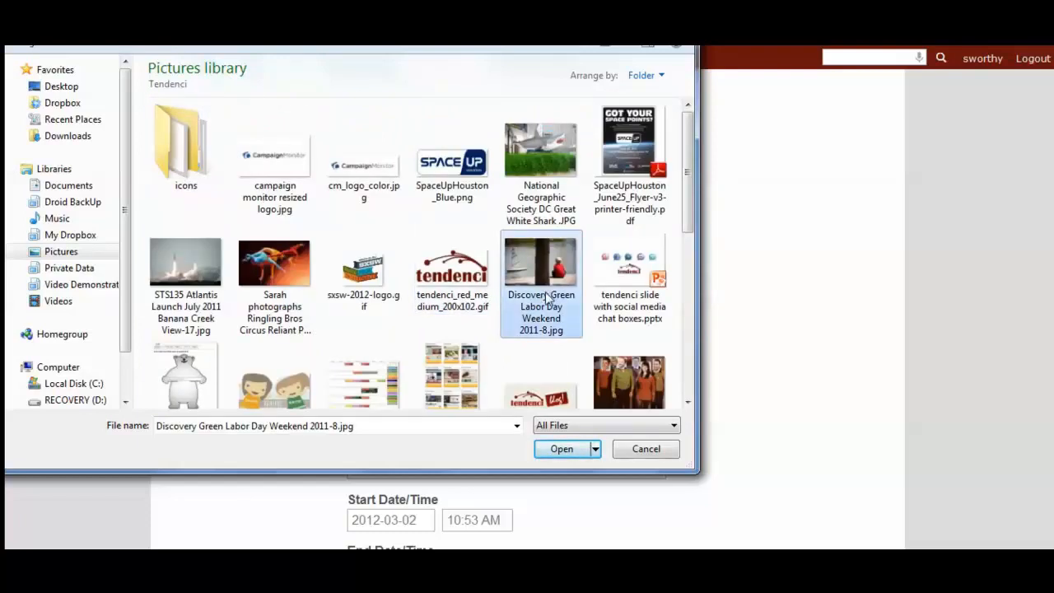
pyautogui.click(560, 450)
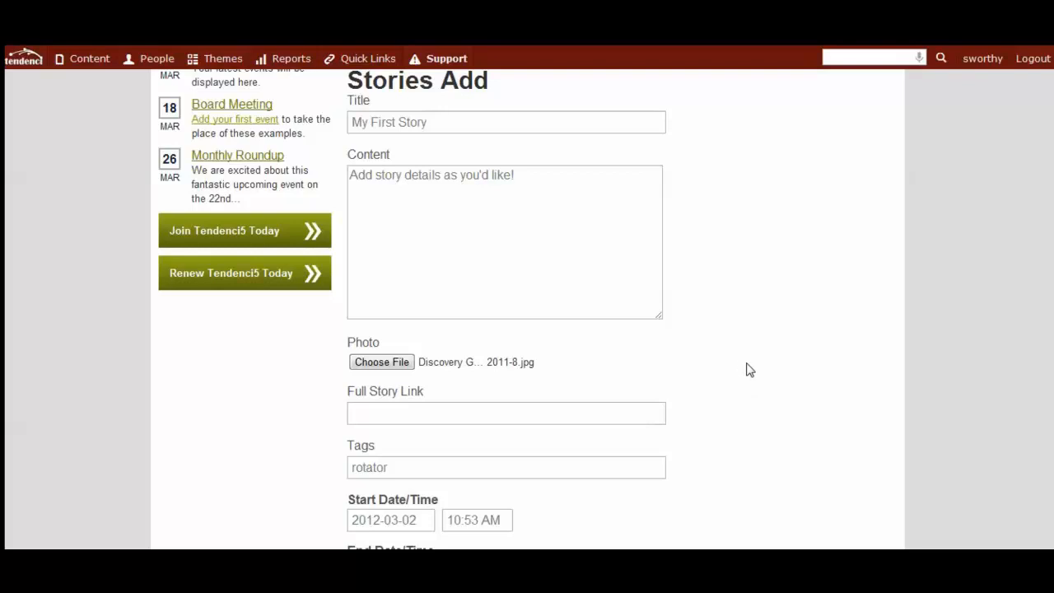
pyautogui.scroll(-1, 749, 381)
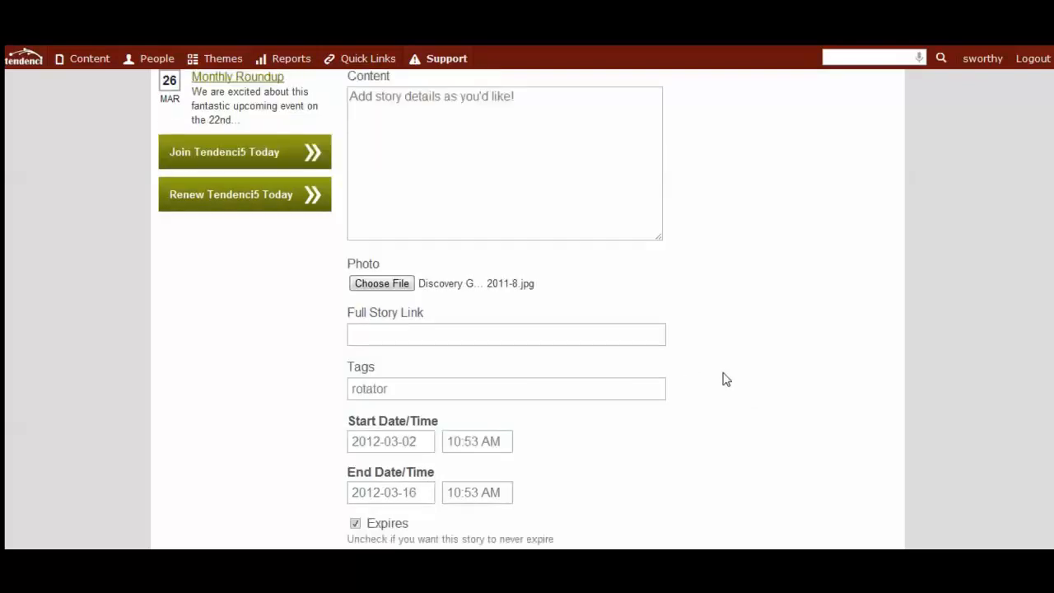
pyautogui.click(428, 333)
pyautogui.scroll(-1, 442, 333)
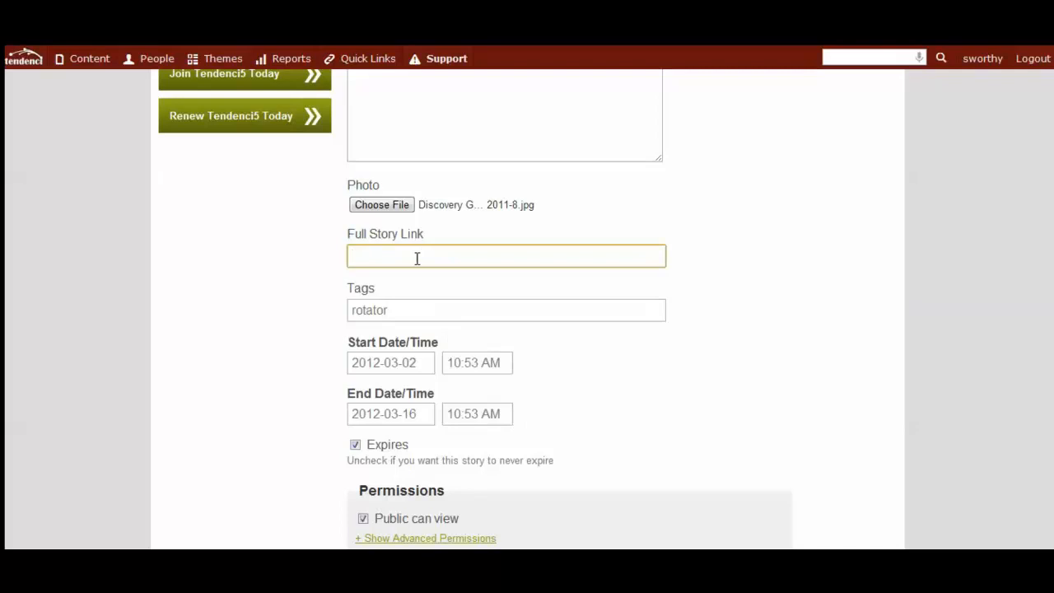
pyautogui.write('http:/')
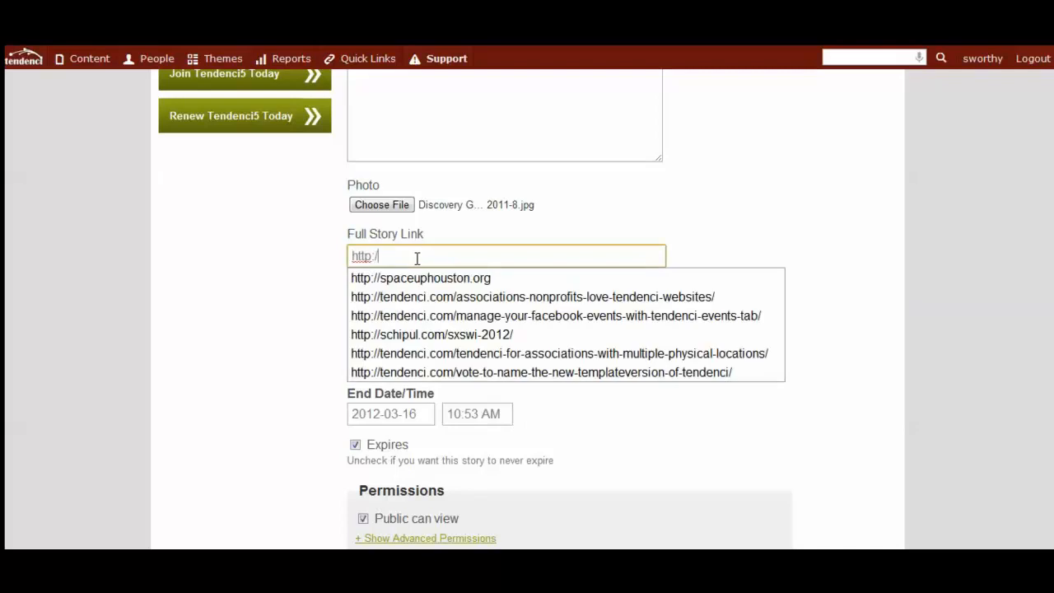
pyautogui.write('/discoverygreen.com')
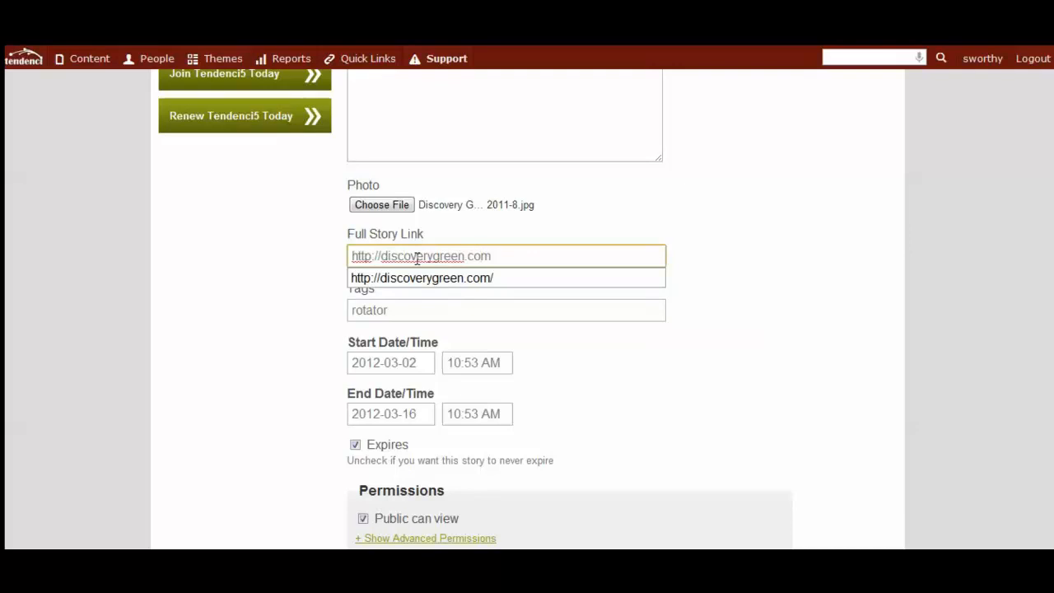
# Check the story's tag entry for the rotator tag.
pyautogui.click(492, 311)
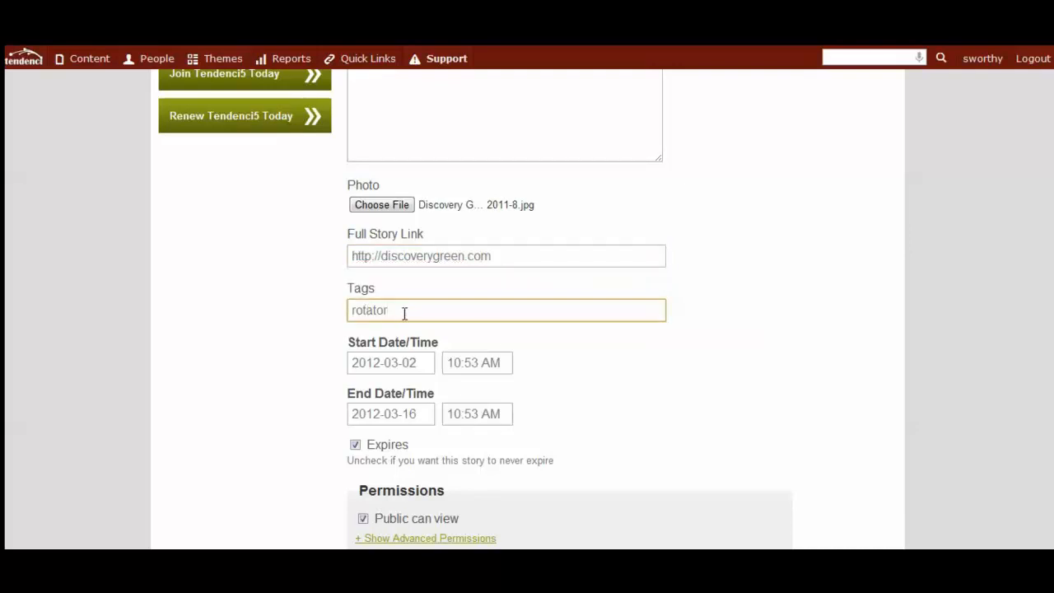
pyautogui.moveTo(395, 311); pyautogui.dragTo(299, 316)
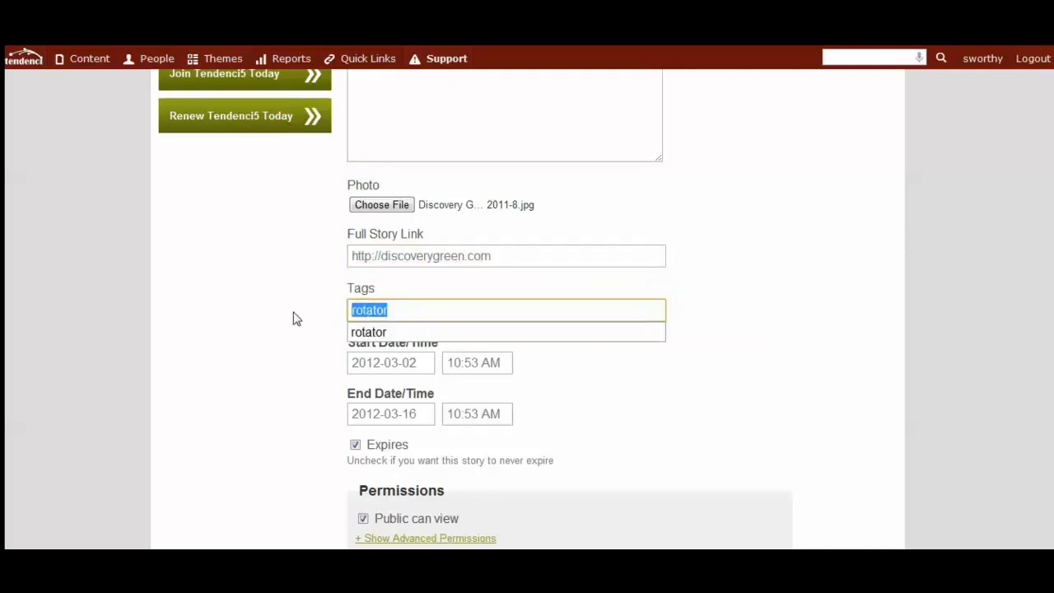
pyautogui.click(409, 308)
pyautogui.click(672, 392)
# Turn off the story's expiration so that it never expires.
pyautogui.scroll(-1, 672, 393)
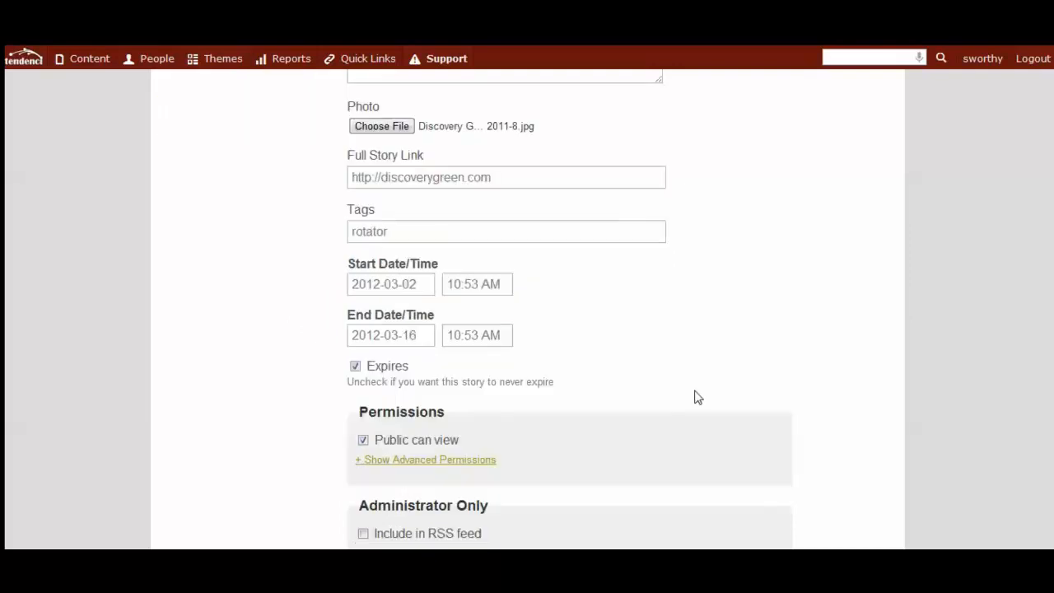
pyautogui.scroll(-1, 713, 407)
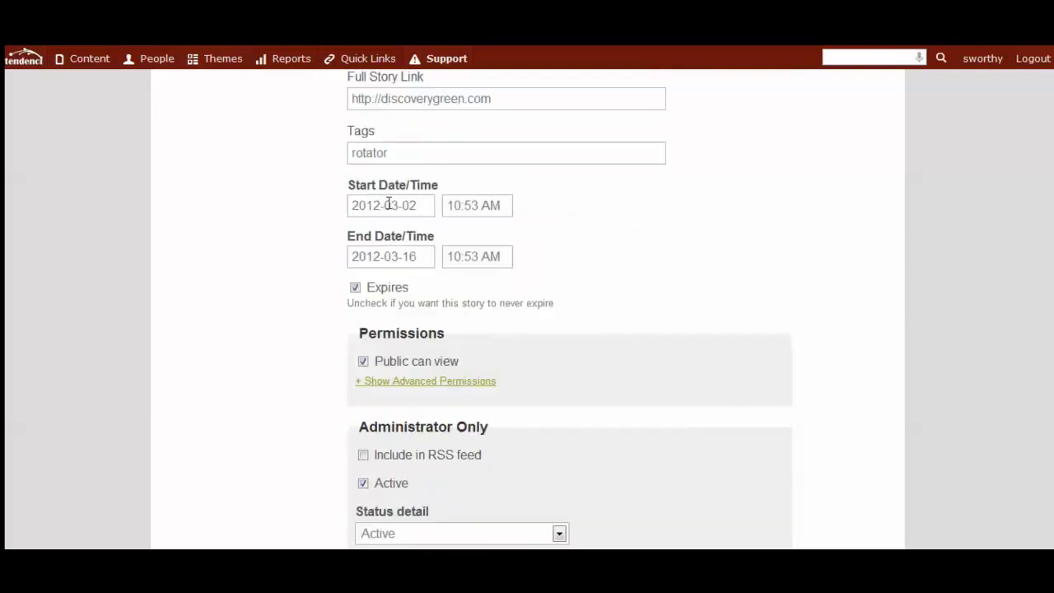
pyautogui.click(354, 287)
# Turn off public viewing to inspect the user, member and group permissions, and restore public viewing.
pyautogui.scroll(-1, 321, 330)
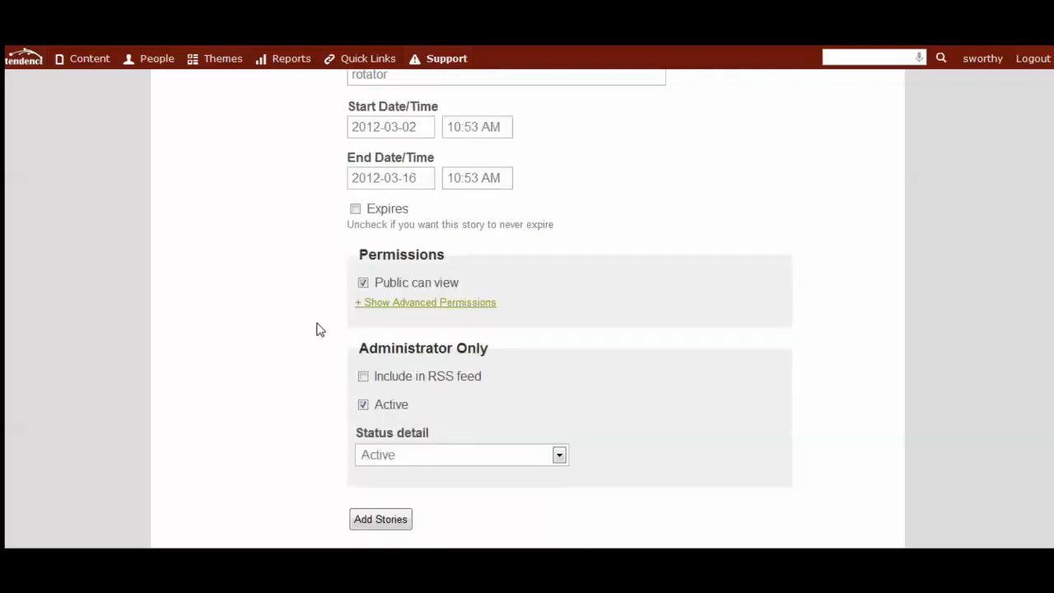
pyautogui.scroll(-1, 320, 329)
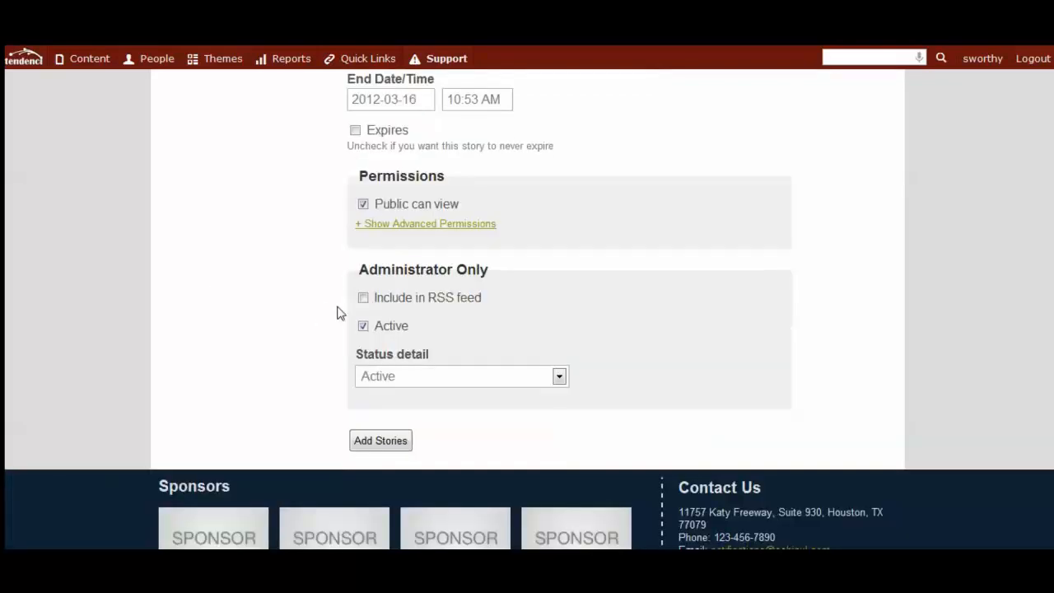
pyautogui.click(364, 205)
pyautogui.scroll(-2, 365, 206)
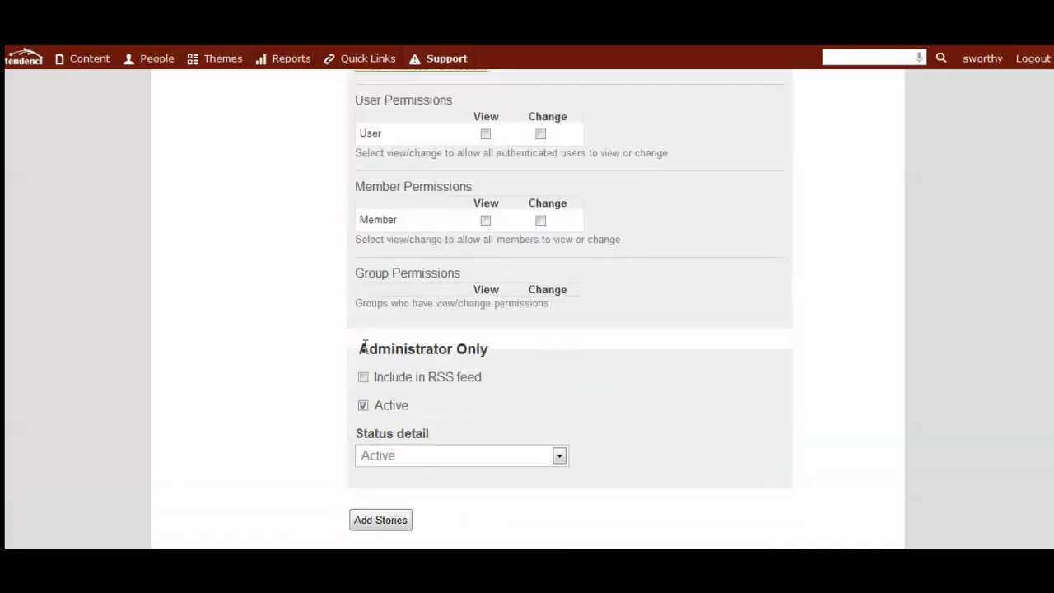
pyautogui.scroll(2, 363, 317)
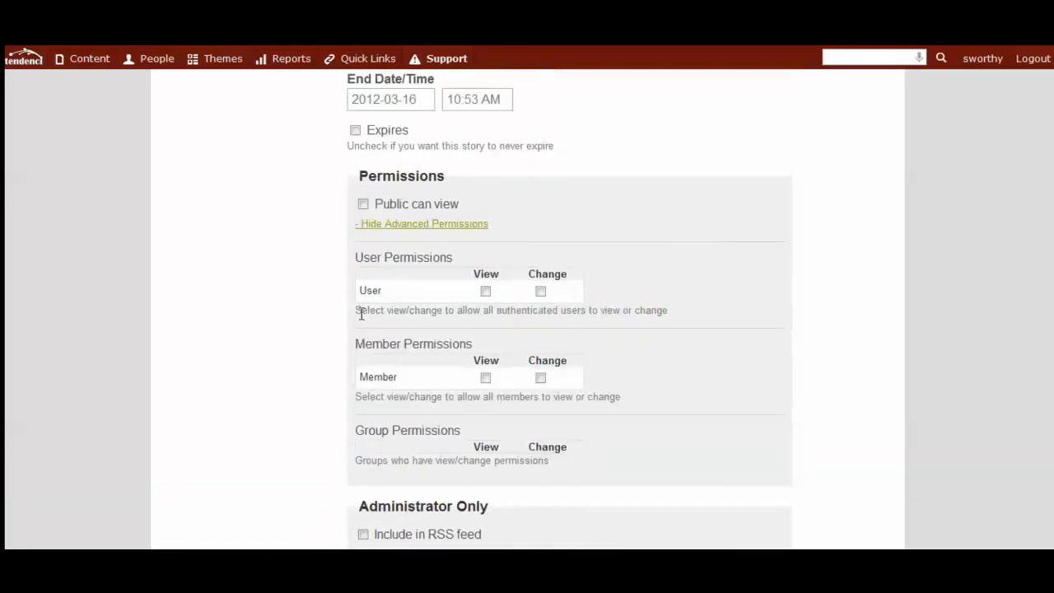
pyautogui.click(364, 205)
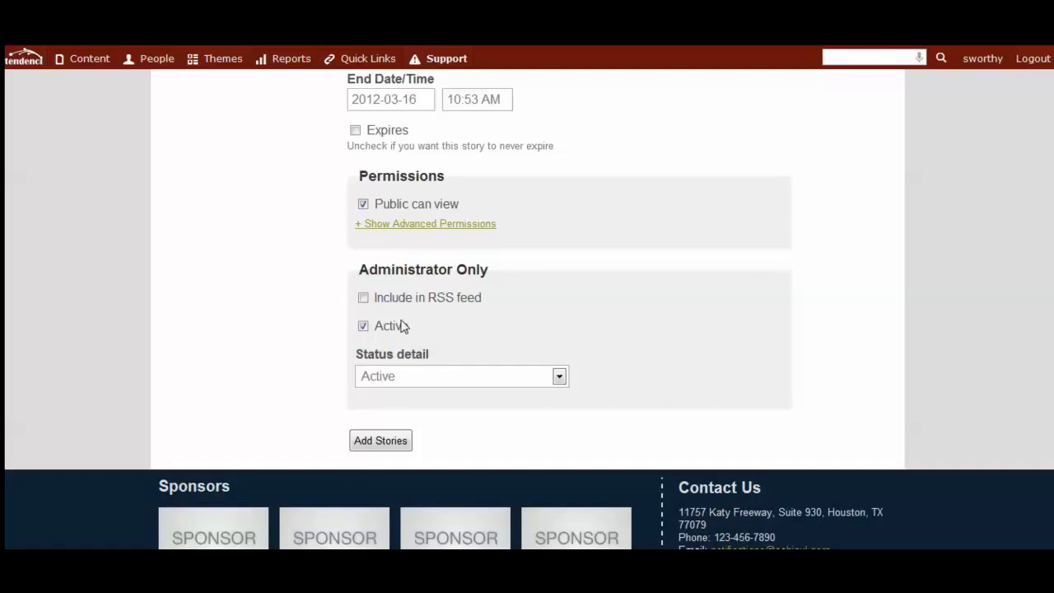
# Keep the story's status detail as Active and submit the new story.
pyautogui.click(415, 381)
pyautogui.click(418, 376)
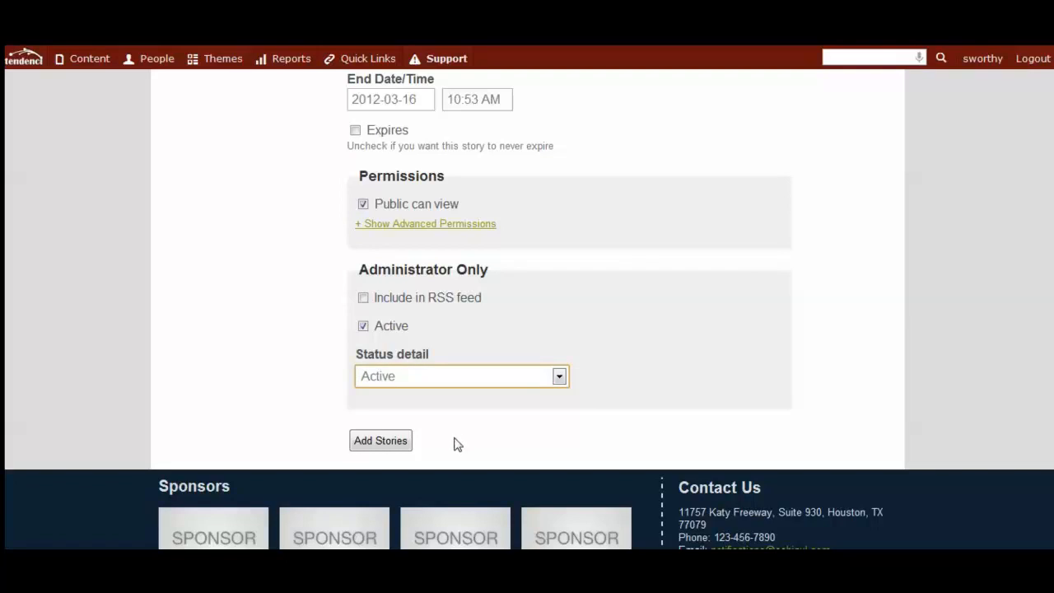
pyautogui.click(389, 444)
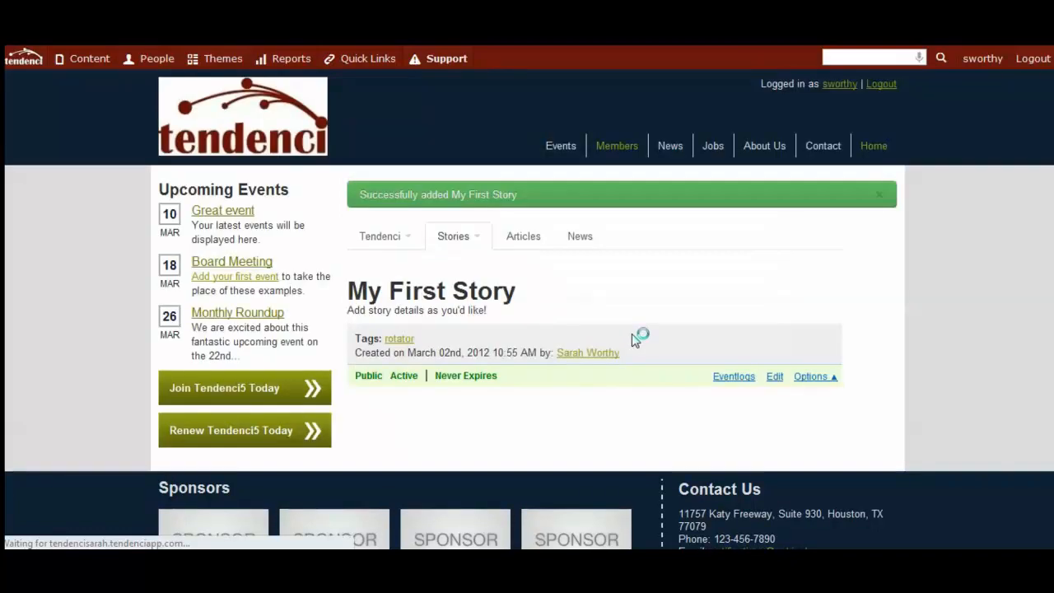
# Return to the home page and examine how the new story is displayed in the rotator.
pyautogui.click(207, 114)
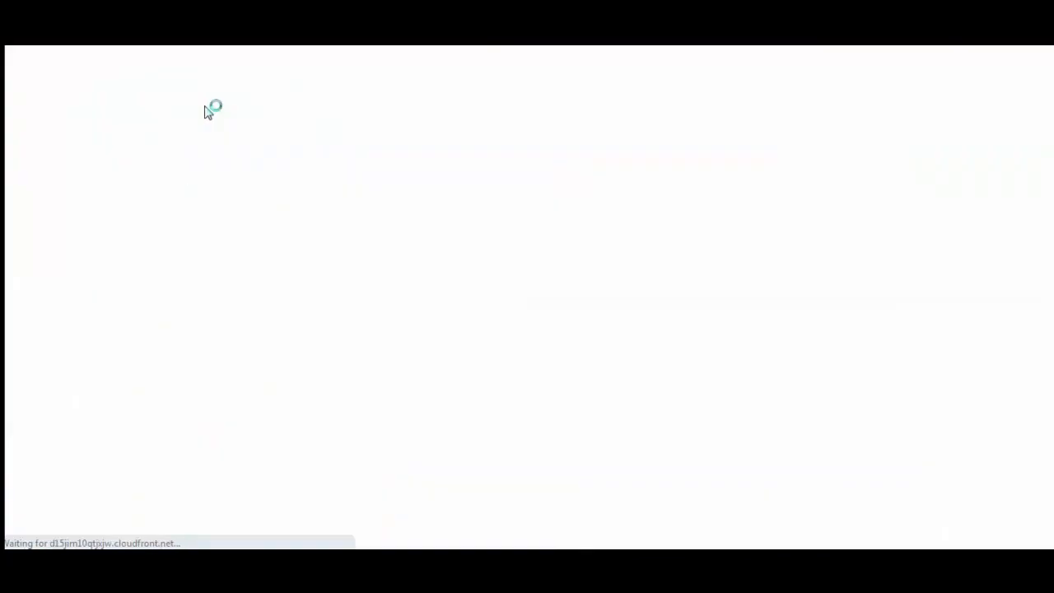
pyautogui.scroll(-1, 275, 141)
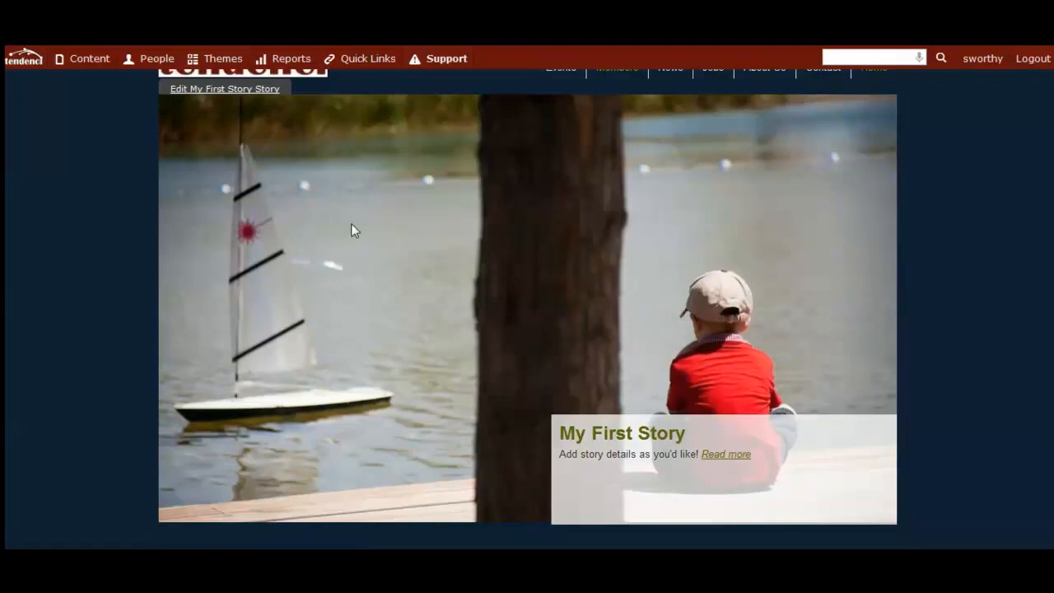
pyautogui.scroll(1, 323, 239)
pyautogui.scroll(-1, 958, 345)
pyautogui.scroll(1, 444, 402)
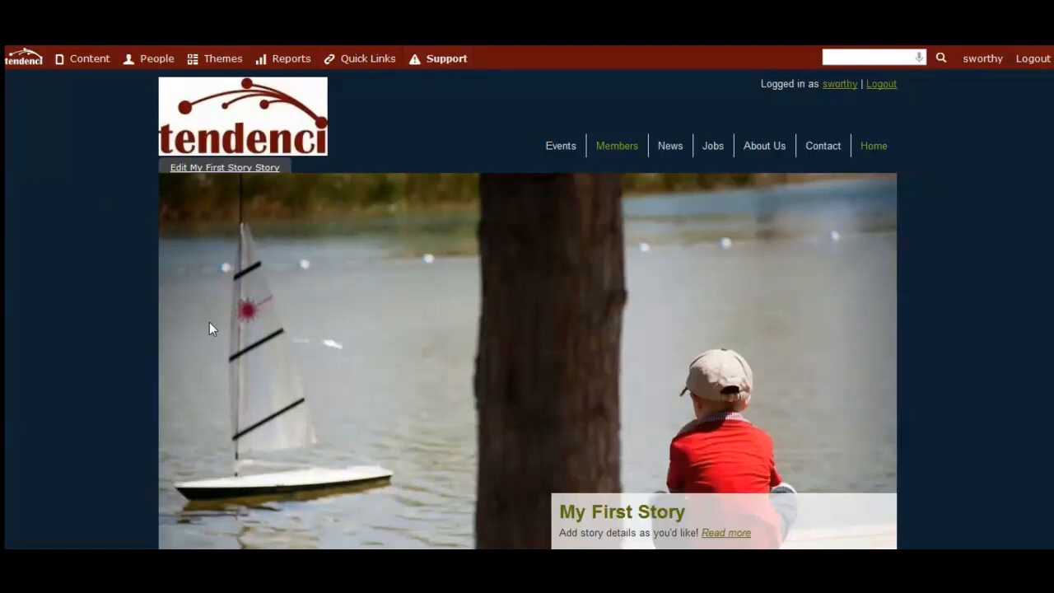
pyautogui.scroll(-1, 211, 326)
pyautogui.scroll(1, 240, 332)
# Start adding another story and title it "My Second Story".
pyautogui.moveTo(109, 67)
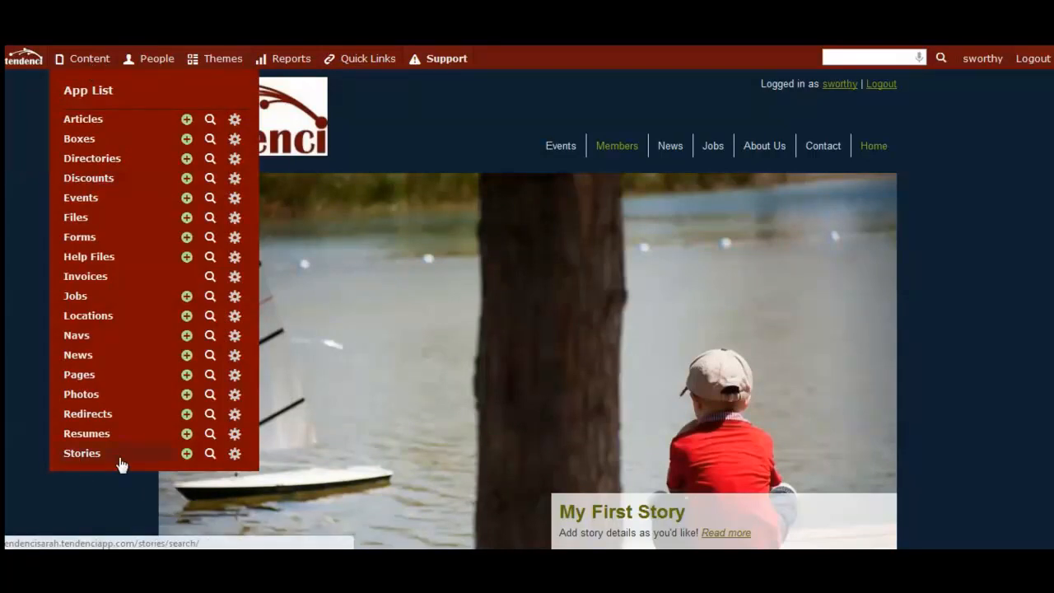
pyautogui.click(187, 458)
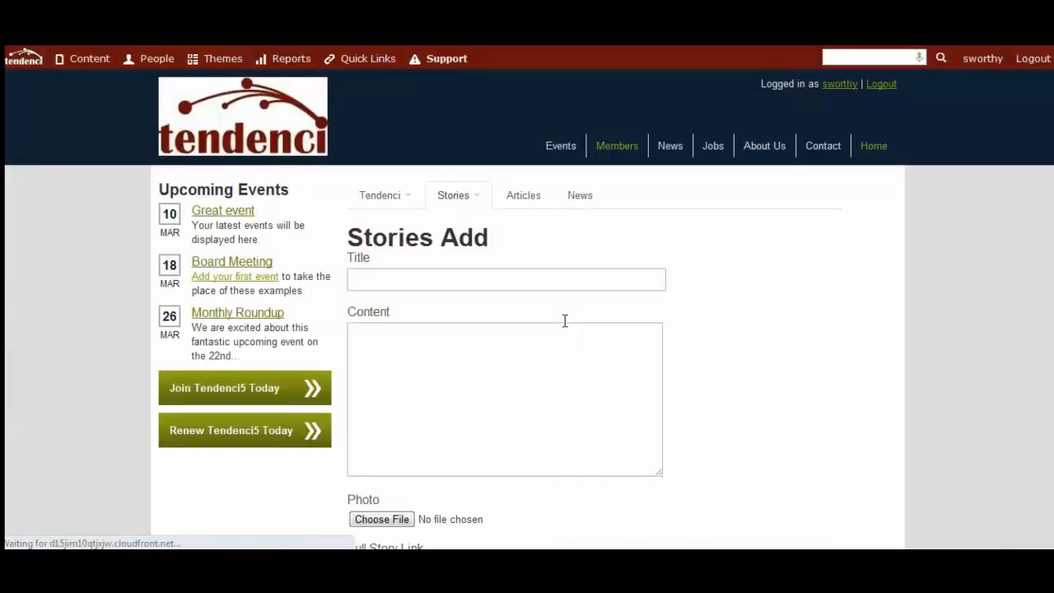
pyautogui.click(499, 273)
pyautogui.write('My ')
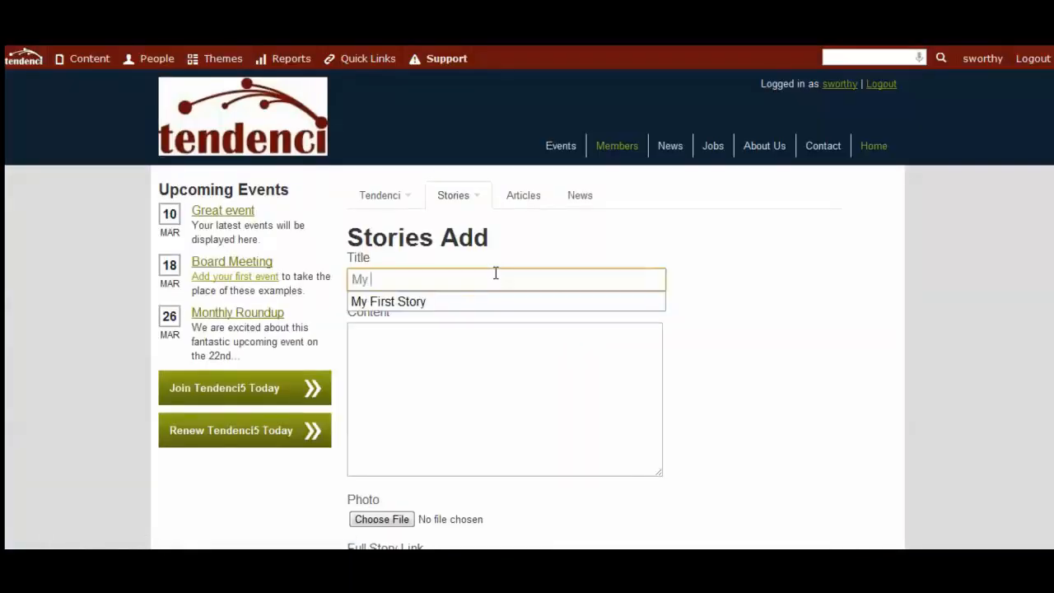
pyautogui.write('Second Story')
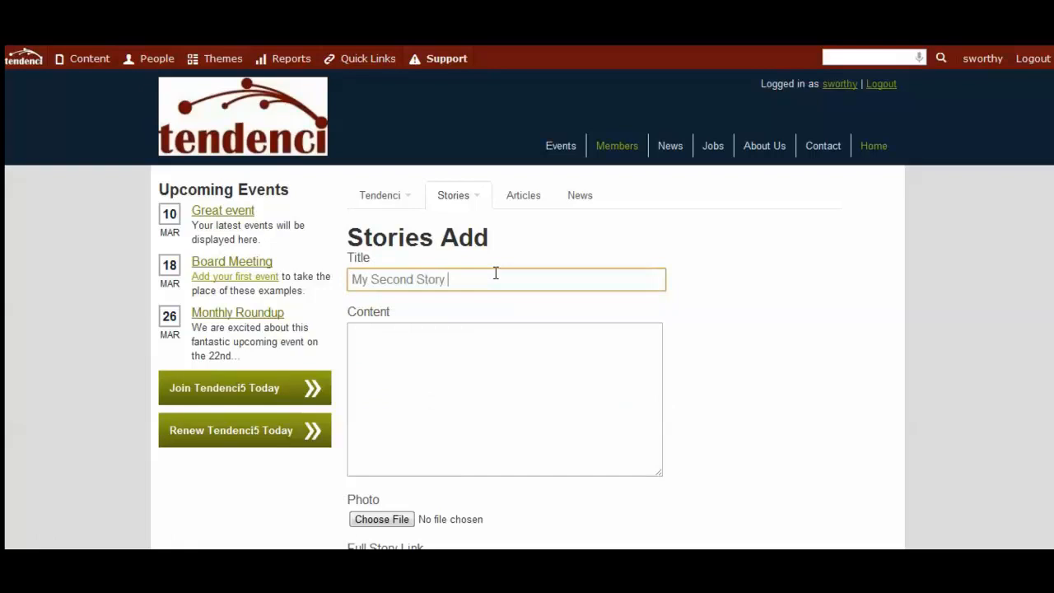
# Enter "Rotator for the Second Story on the Homepage" as the story's content.
pyautogui.press('Tab')
pyautogui.write('Rot')
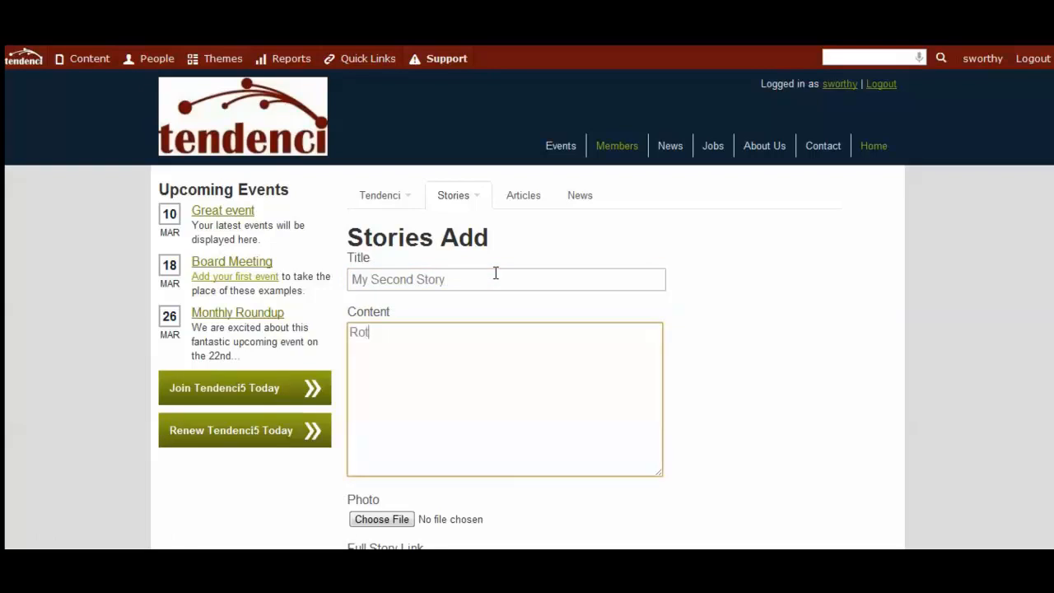
pyautogui.write('ator for the SEcon')
pyautogui.press('BackSpace')
pyautogui.press('BackSpace')
pyautogui.press('BackSpace')
pyautogui.press('BackSpace')
pyautogui.write('e')
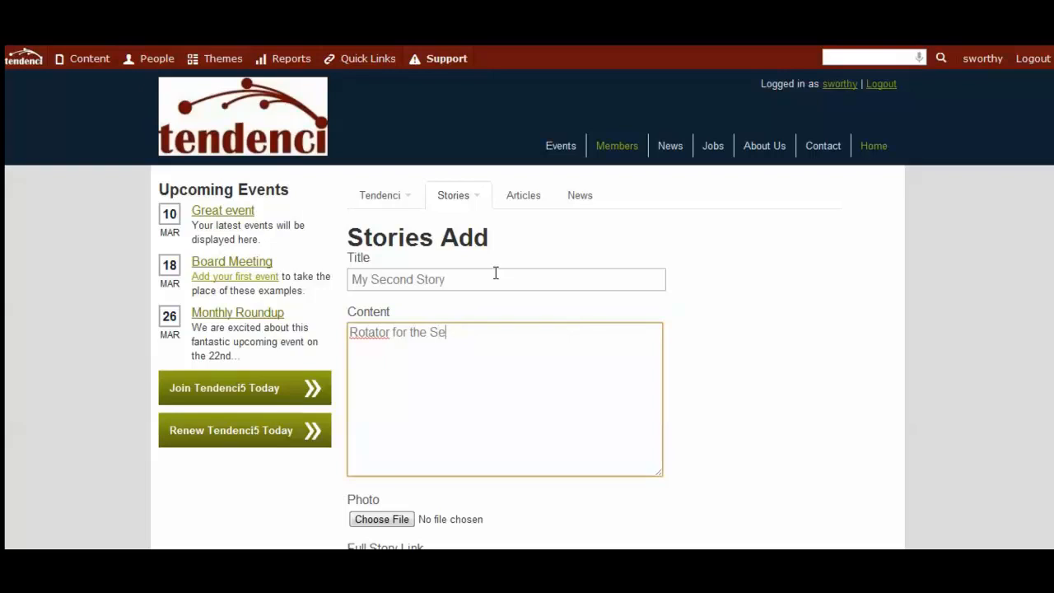
pyautogui.write('cond Story on the Homepage')
# Attach the Ringling Bros Circus Reliant Park Houston-17 JPG from the Tendenci pictures folder as the story's photo.
pyautogui.scroll(-2, 450, 358)
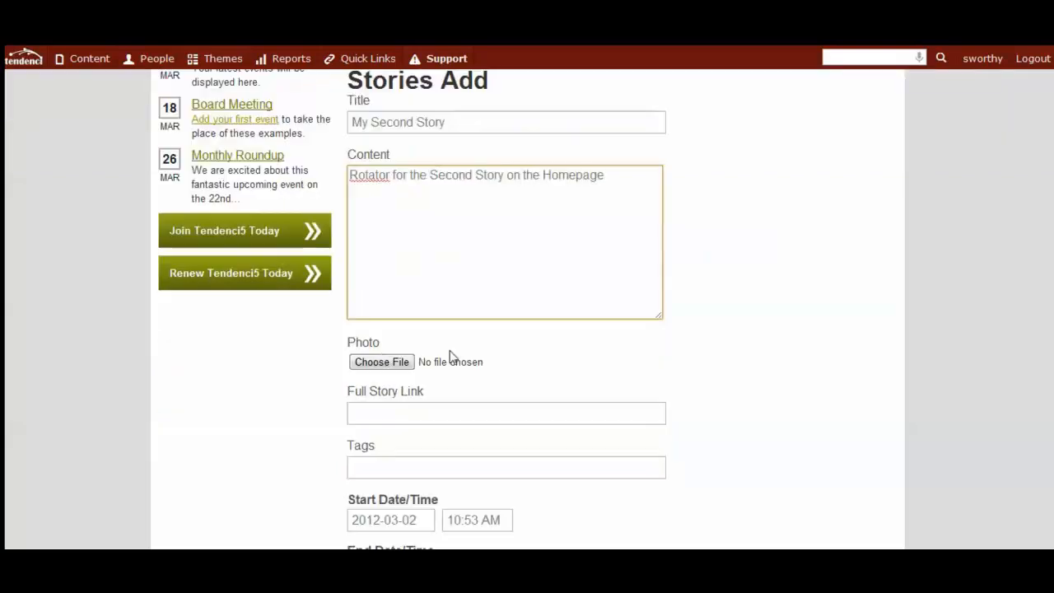
pyautogui.click(379, 365)
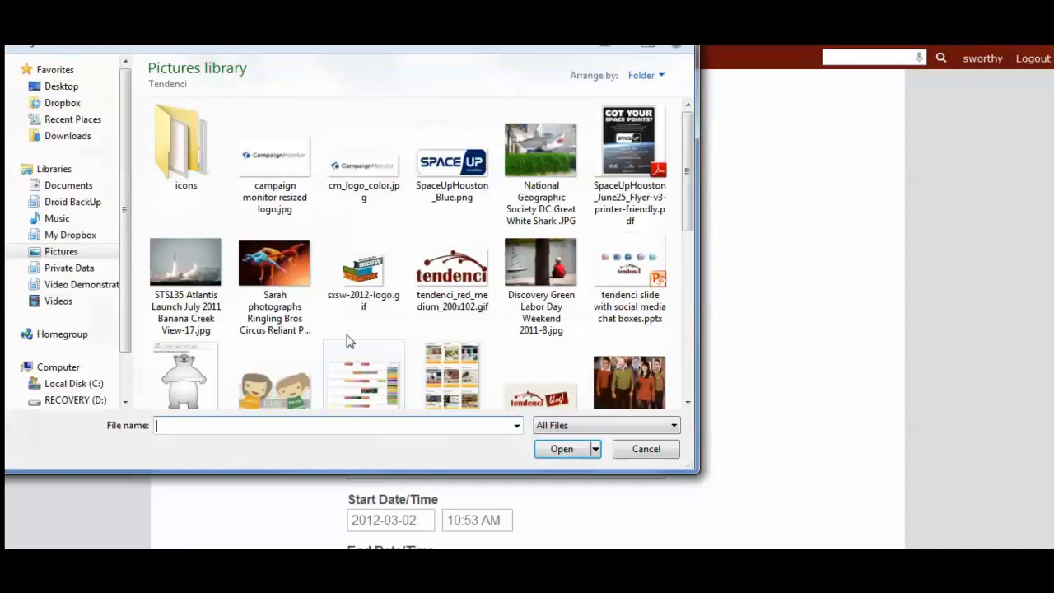
pyautogui.click(276, 280)
pyautogui.click(564, 448)
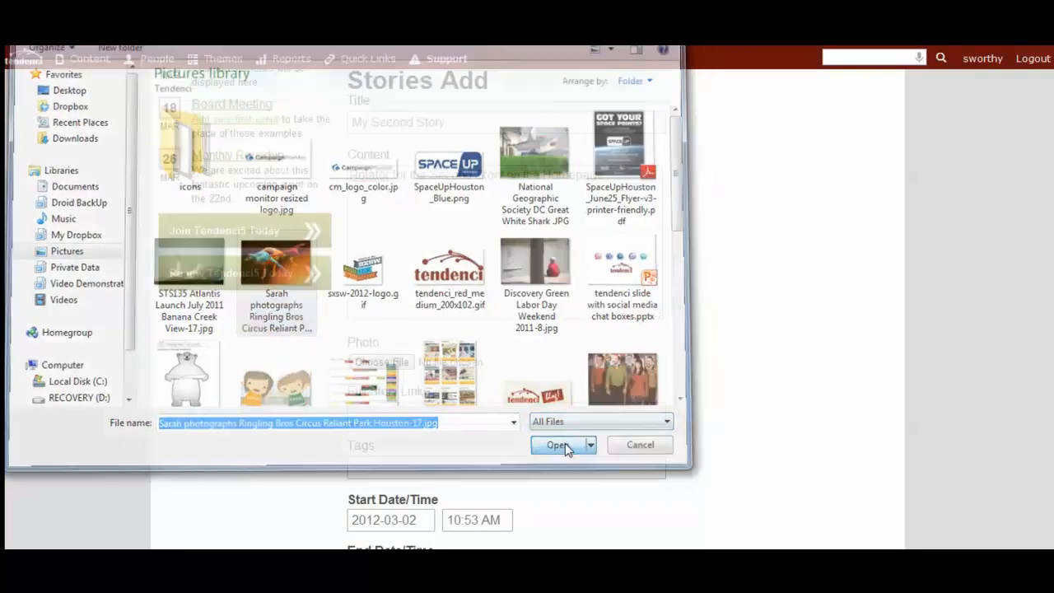
pyautogui.click(551, 417)
pyautogui.scroll(-1, 638, 420)
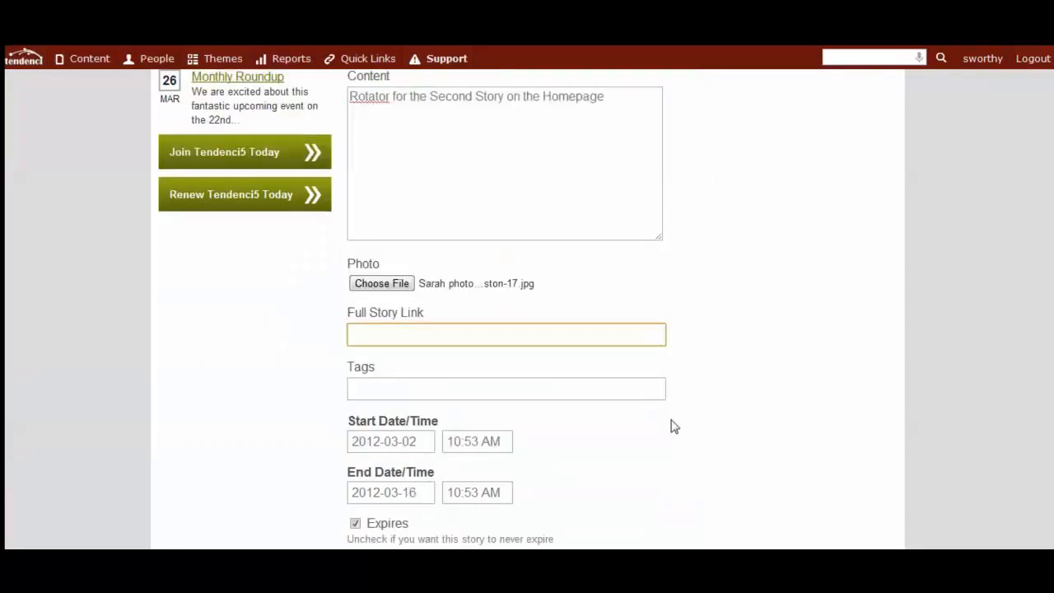
pyautogui.write('htt')
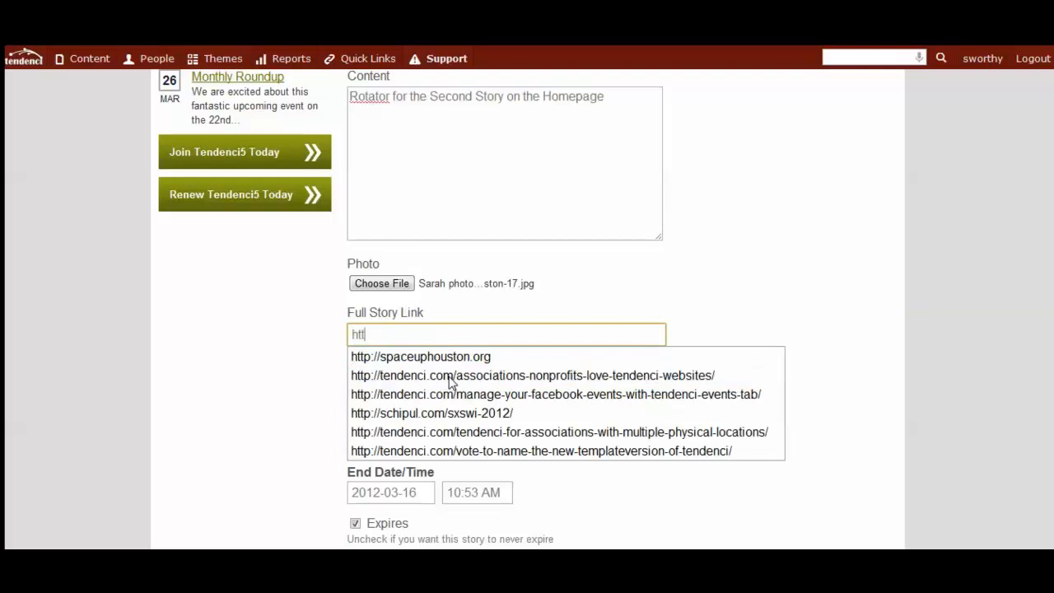
pyautogui.write('p://')
pyautogui.write('tenden')
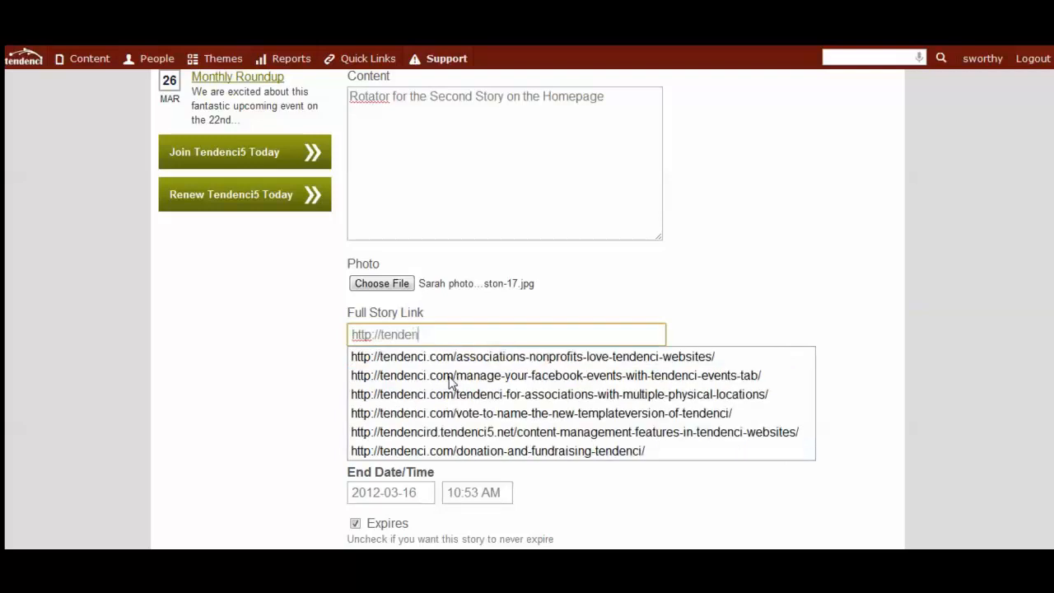
pyautogui.write('ci.com/events')
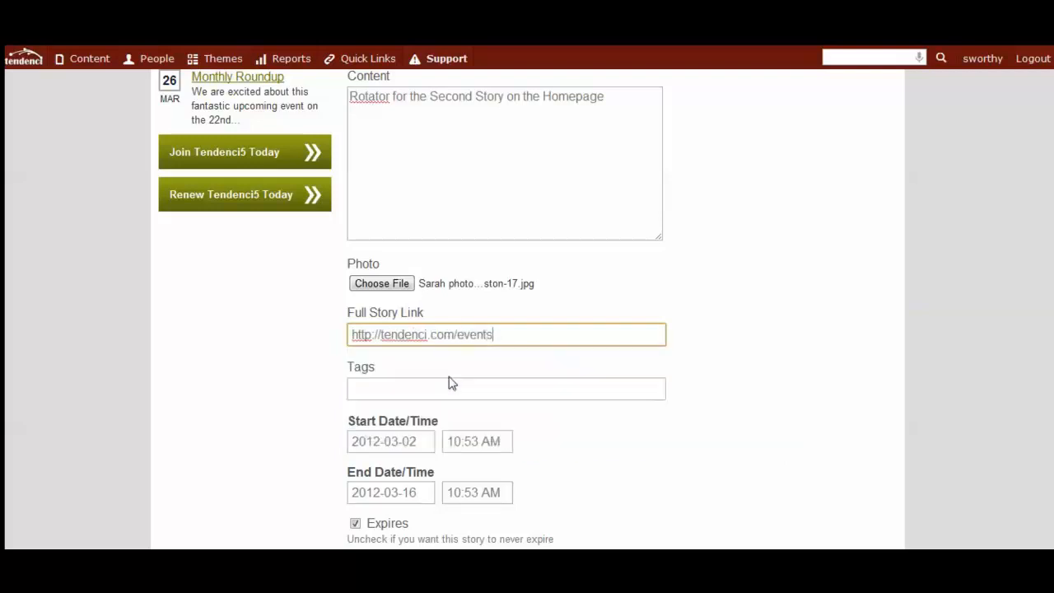
# Tag the second story with "rotator".
pyautogui.press('Tab')
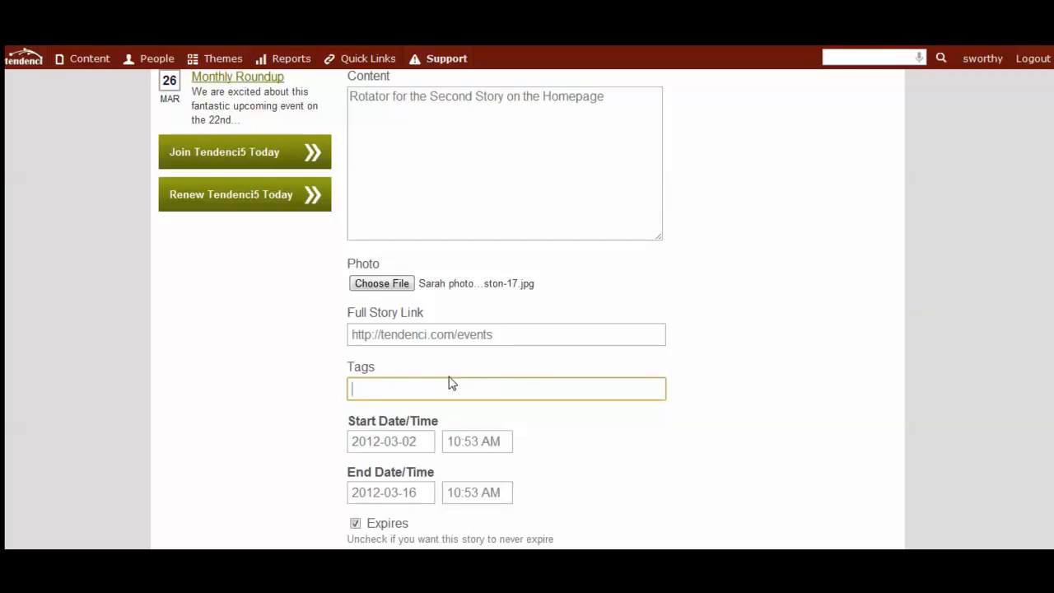
pyautogui.write('r')
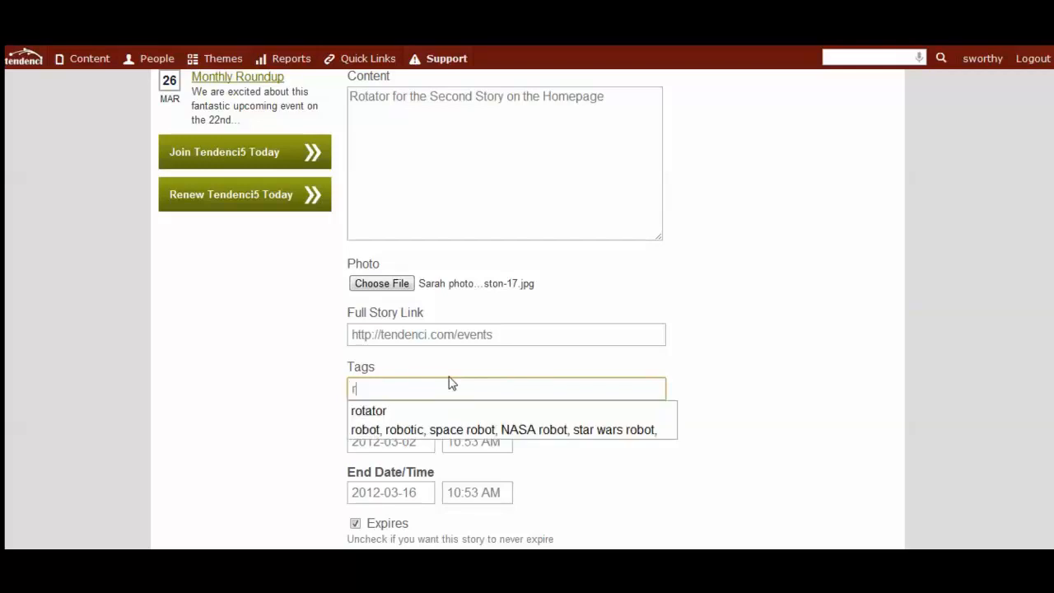
pyautogui.write('ot')
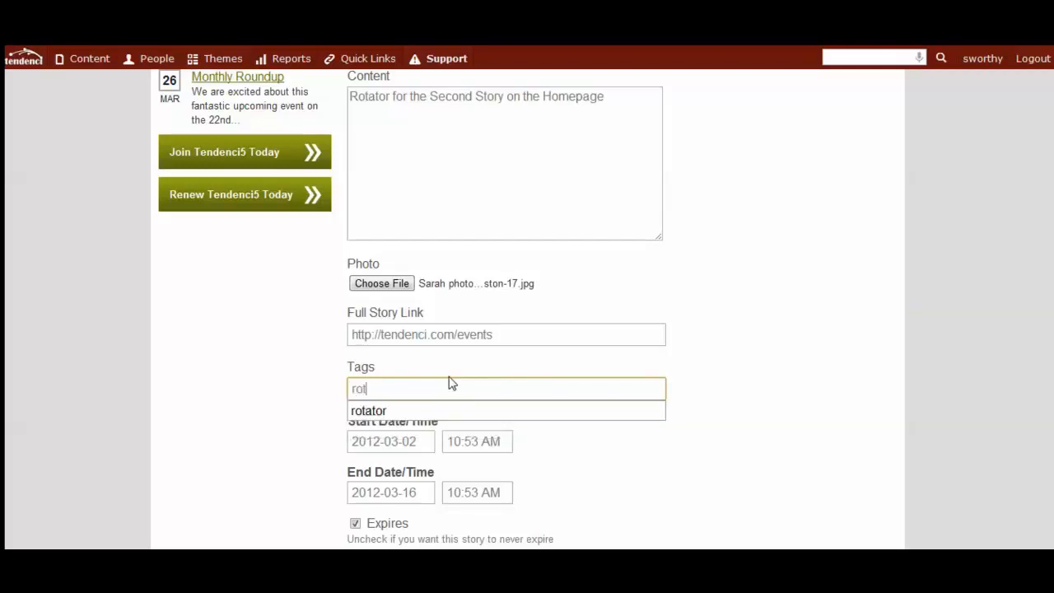
pyautogui.click(368, 411)
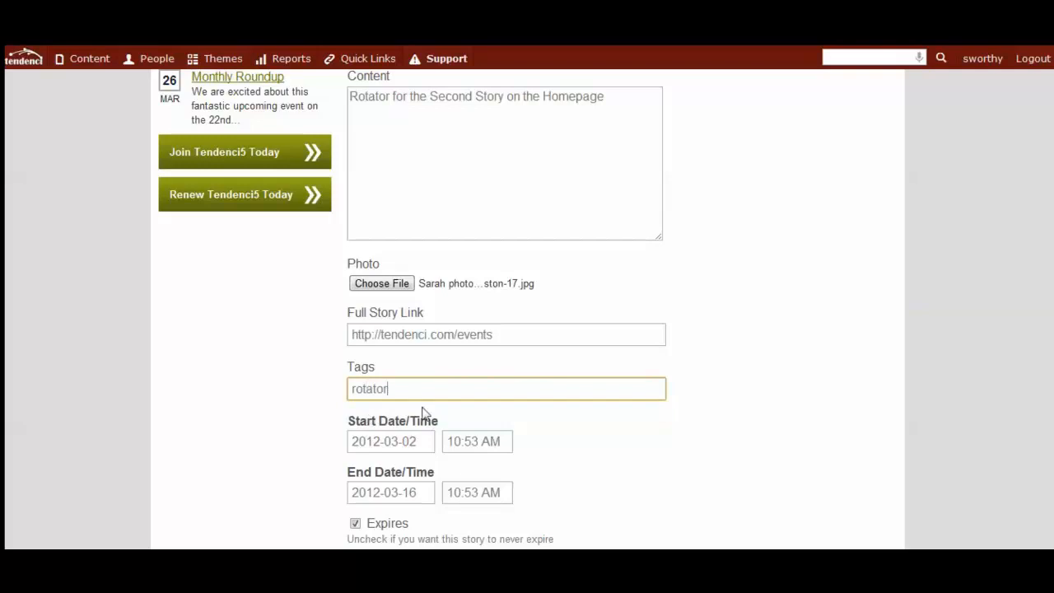
pyautogui.scroll(-1, 643, 431)
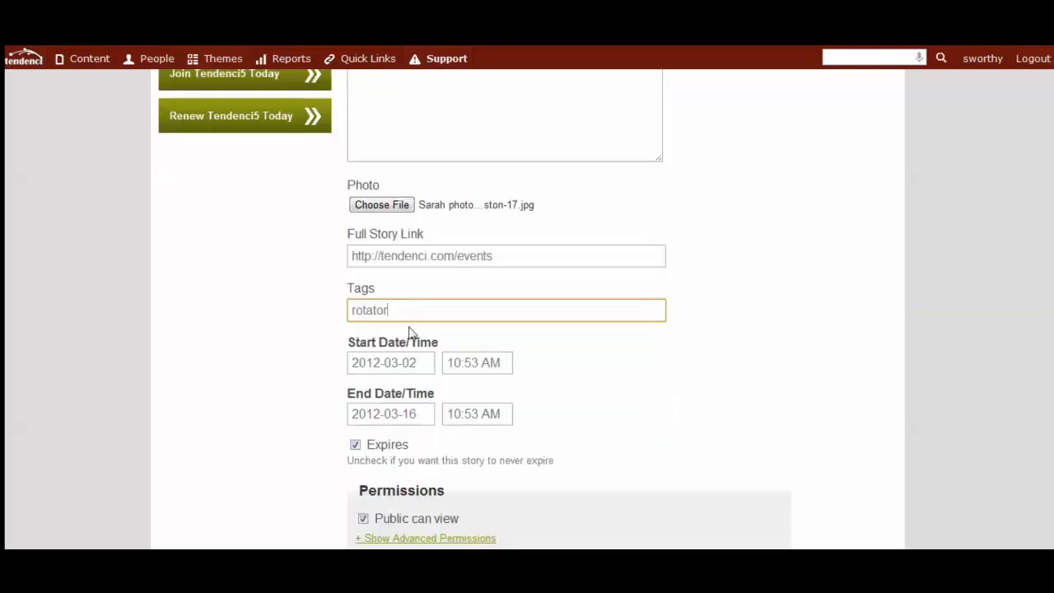
pyautogui.click(610, 401)
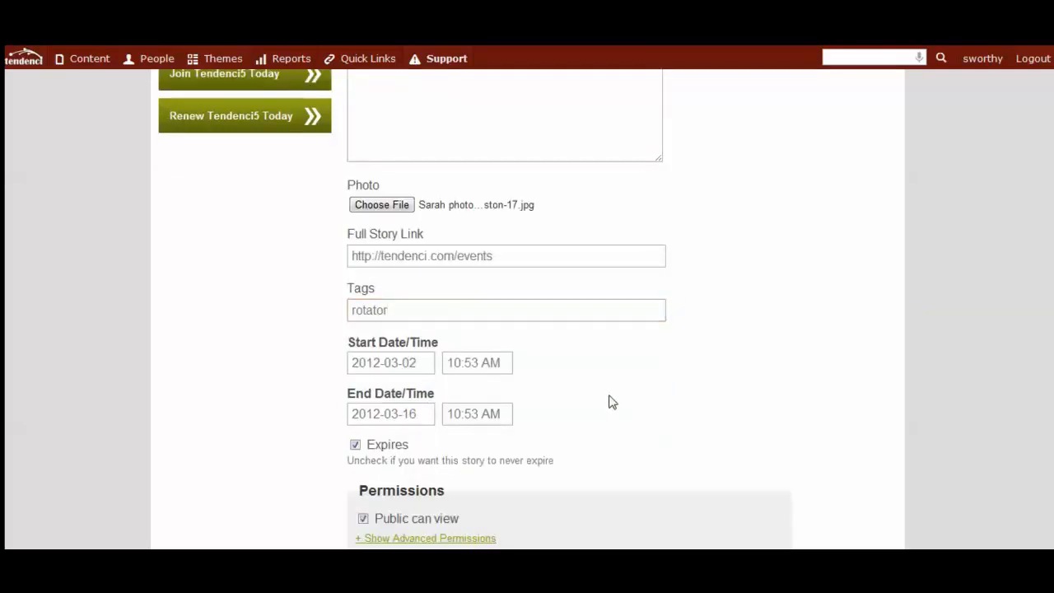
# Set the story's end date and time to 2012-03-30 at 01:00 PM.
pyautogui.scroll(-1, 609, 400)
pyautogui.click(417, 326)
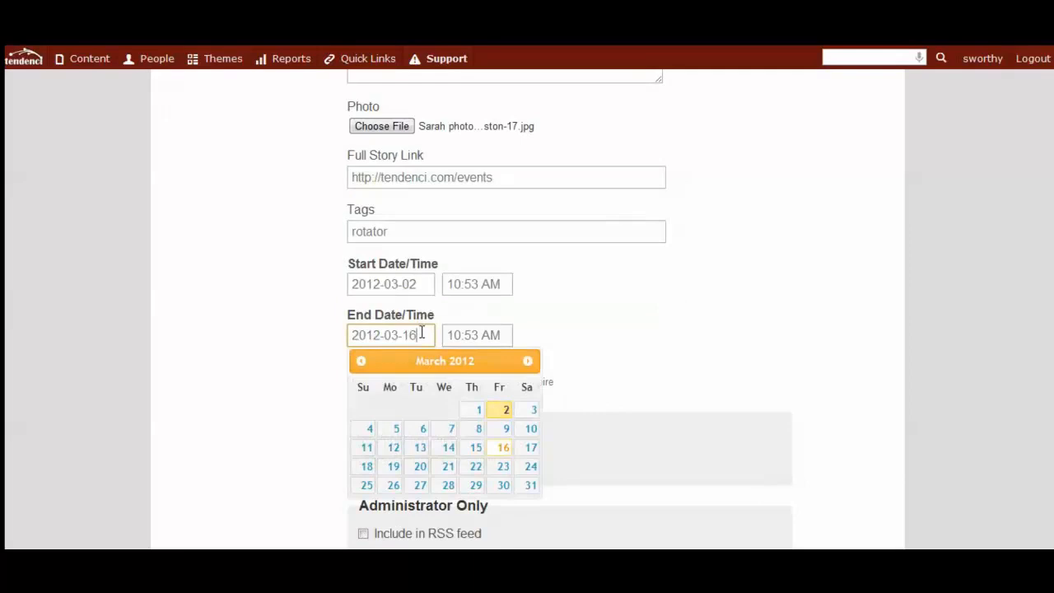
pyautogui.click(499, 488)
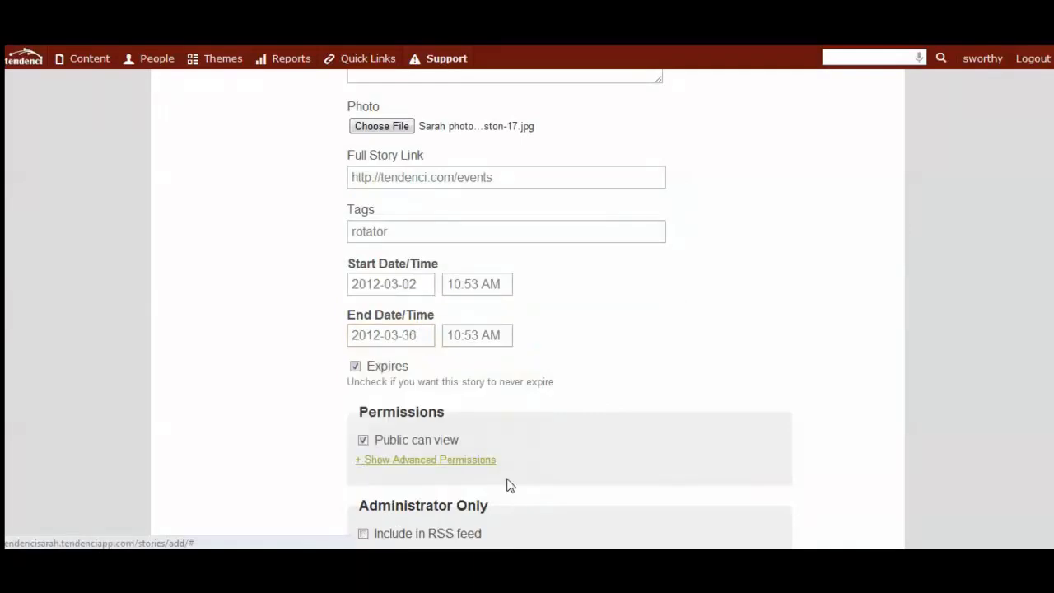
pyautogui.click(500, 335)
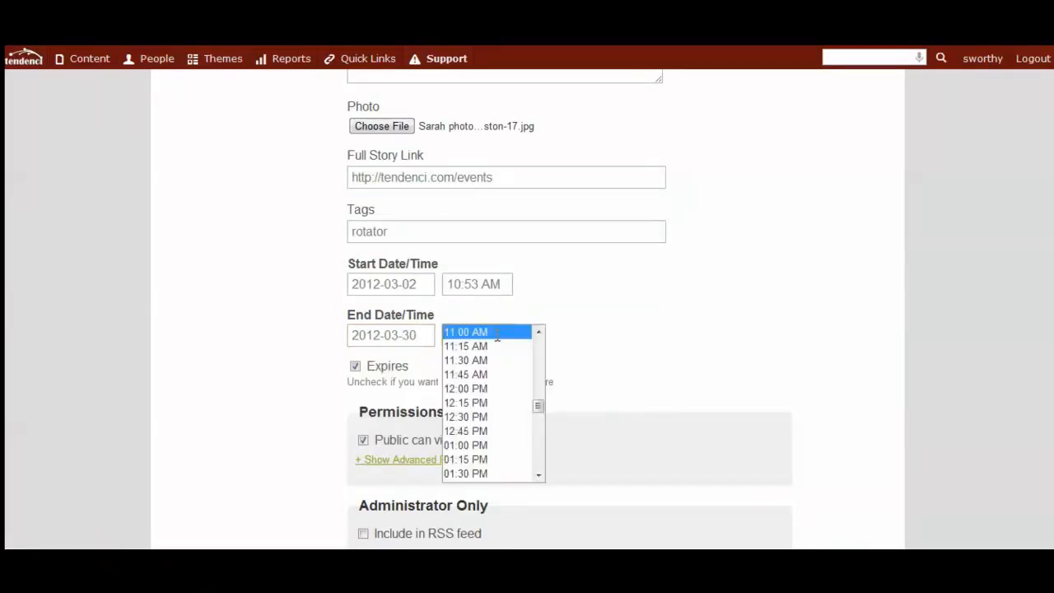
pyautogui.click(489, 444)
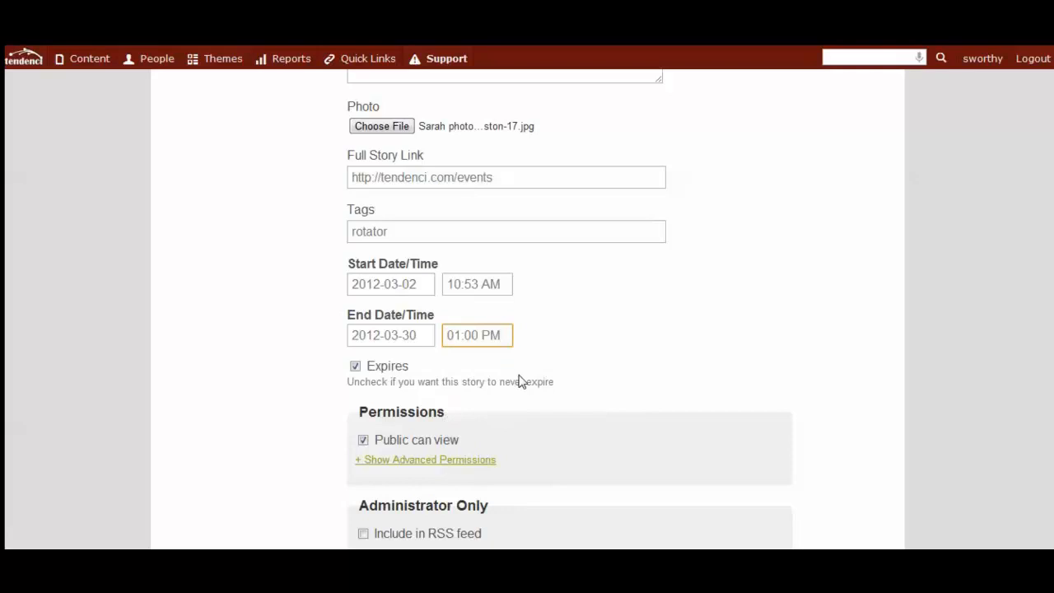
# Submit the completed second story with its permissions and administrator settings left as they are.
pyautogui.scroll(-1, 522, 380)
pyautogui.scroll(-2, 681, 355)
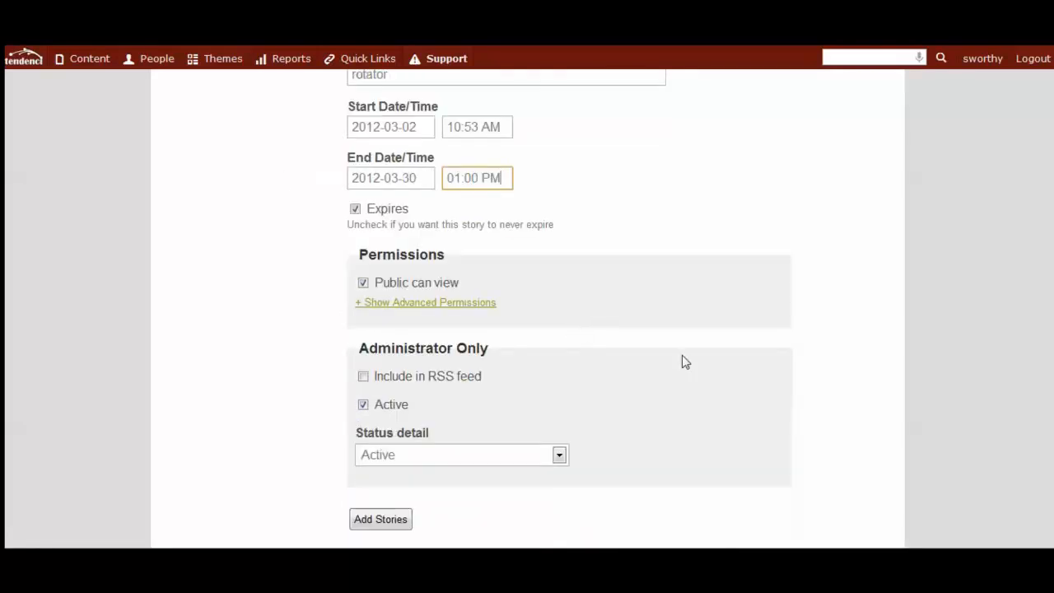
pyautogui.click(380, 444)
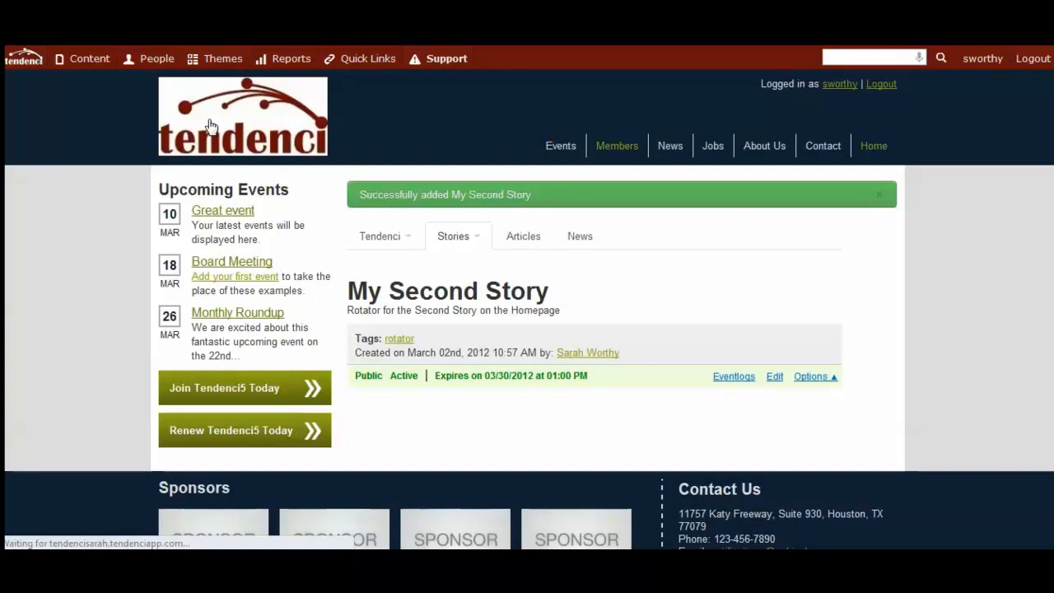
# Return to the home page and bring up the second story in the rotator, reloading the page if needed.
pyautogui.click(210, 125)
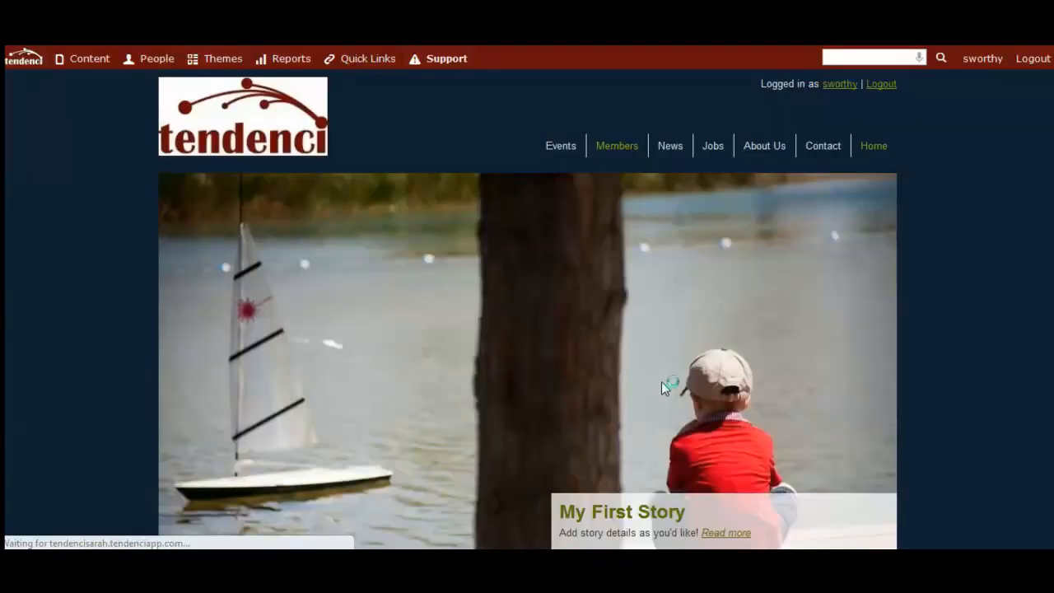
pyautogui.scroll(-1, 661, 380)
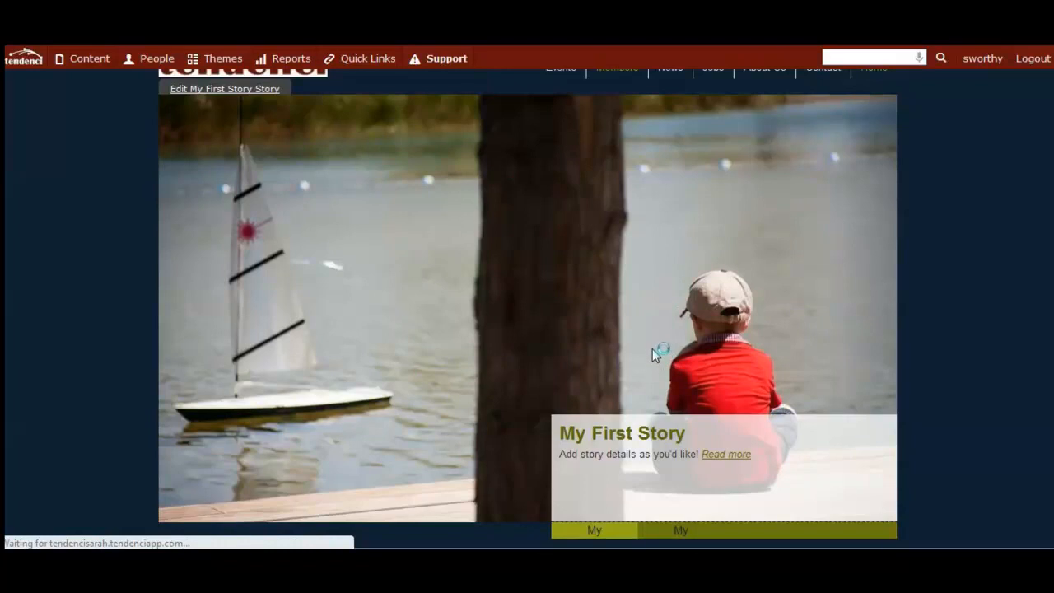
pyautogui.scroll(-1, 635, 461)
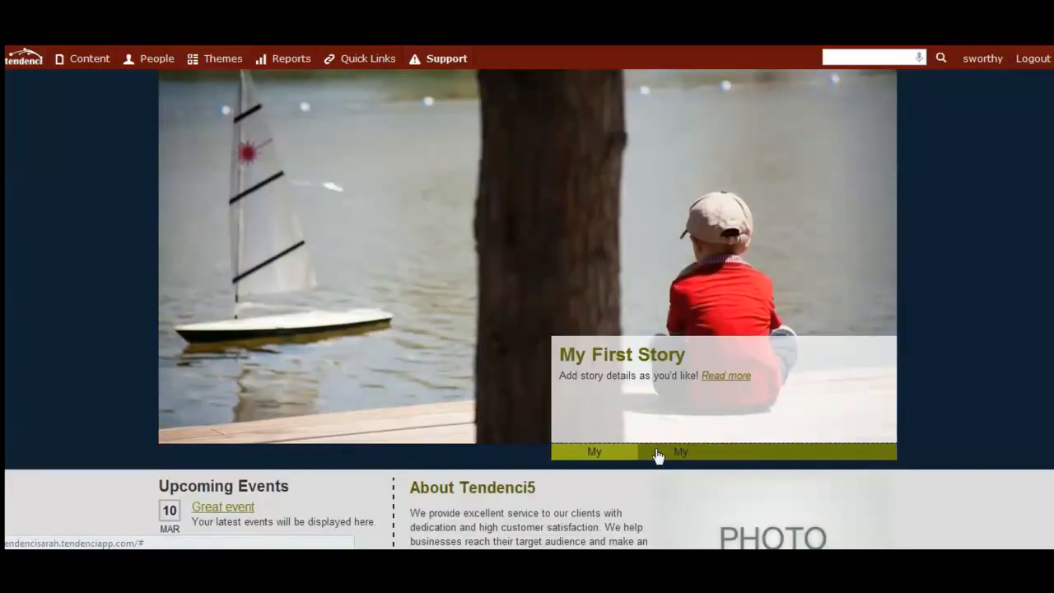
pyautogui.click(669, 455)
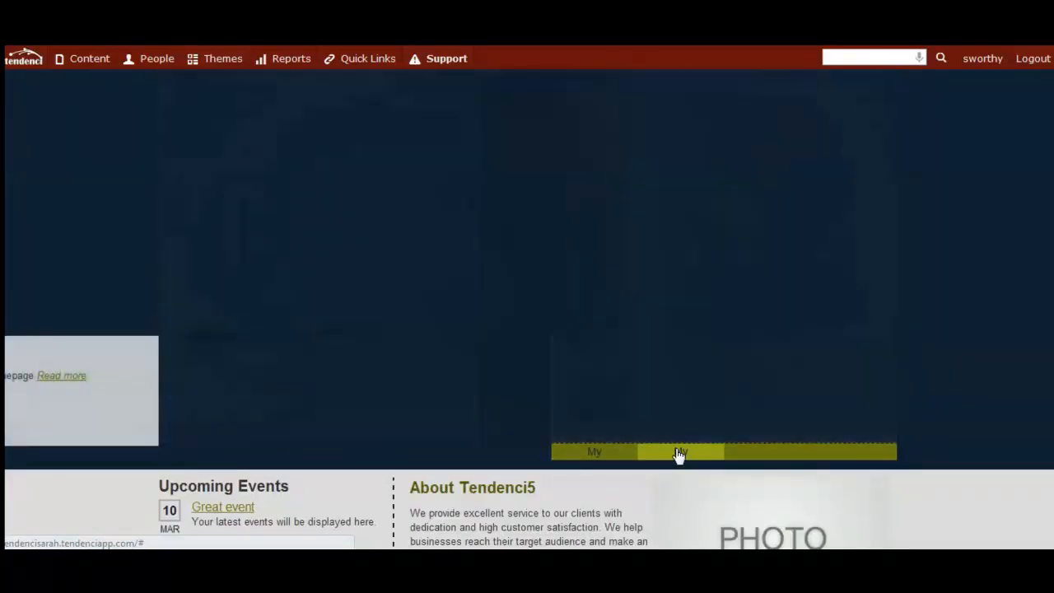
pyautogui.press('F5')
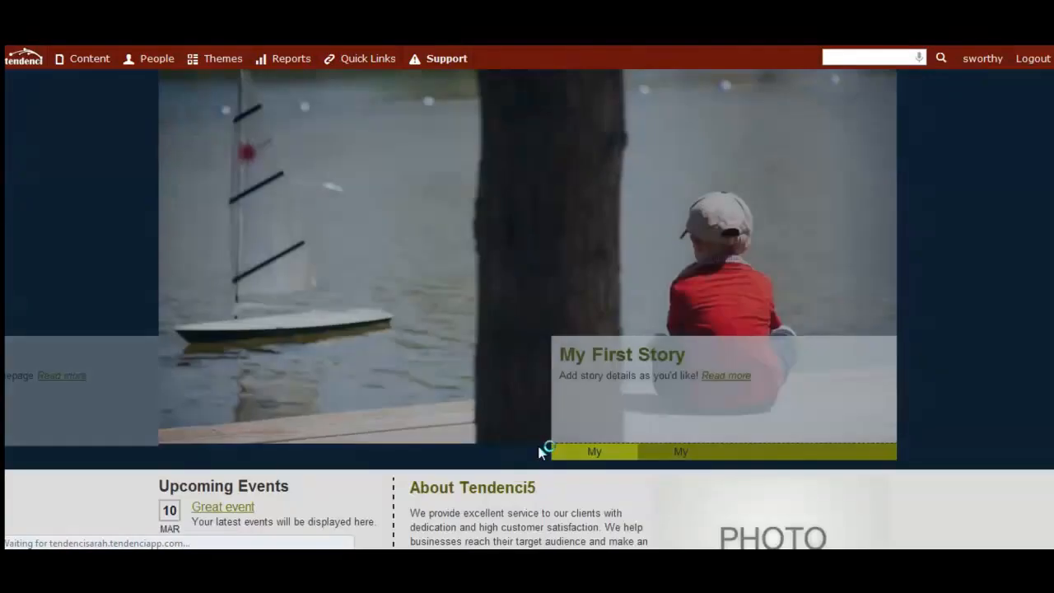
pyautogui.click(671, 454)
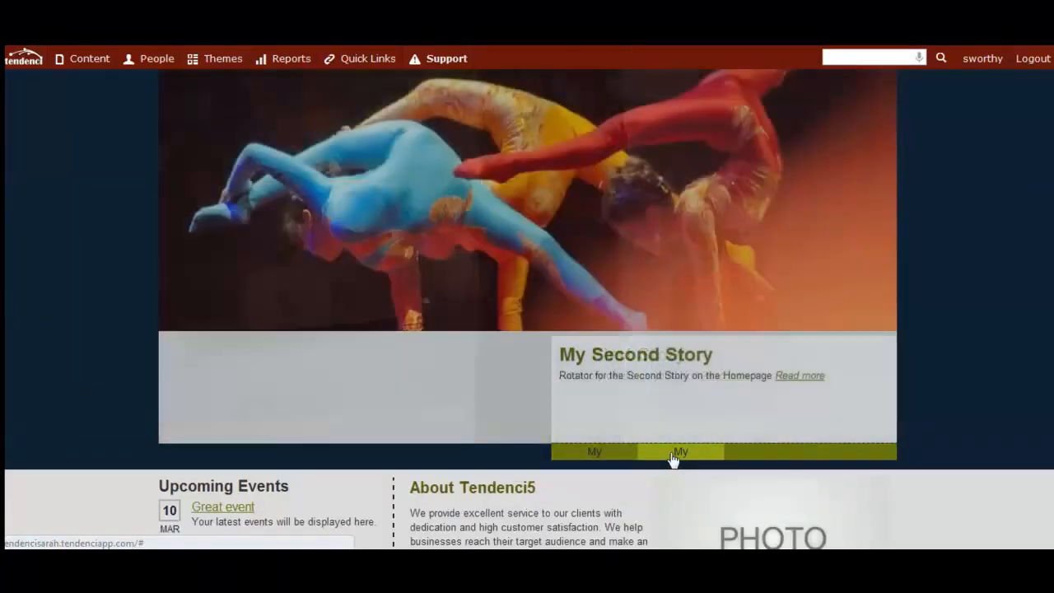
# Examine the rotating stories and follow the "Read more" link of My First Story.
pyautogui.scroll(1, 849, 426)
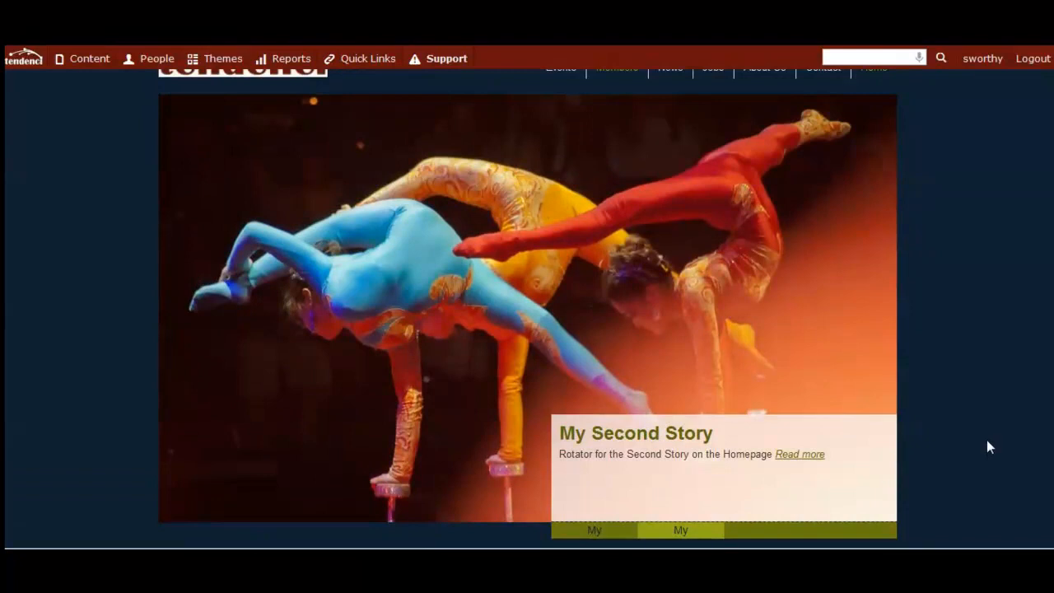
pyautogui.scroll(-1, 987, 437)
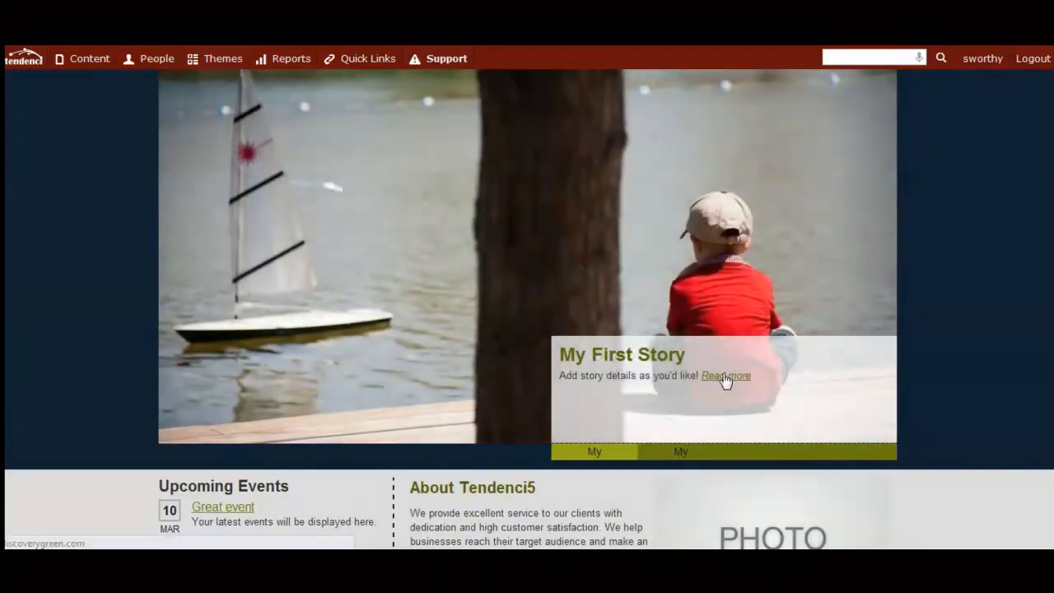
pyautogui.click(725, 378)
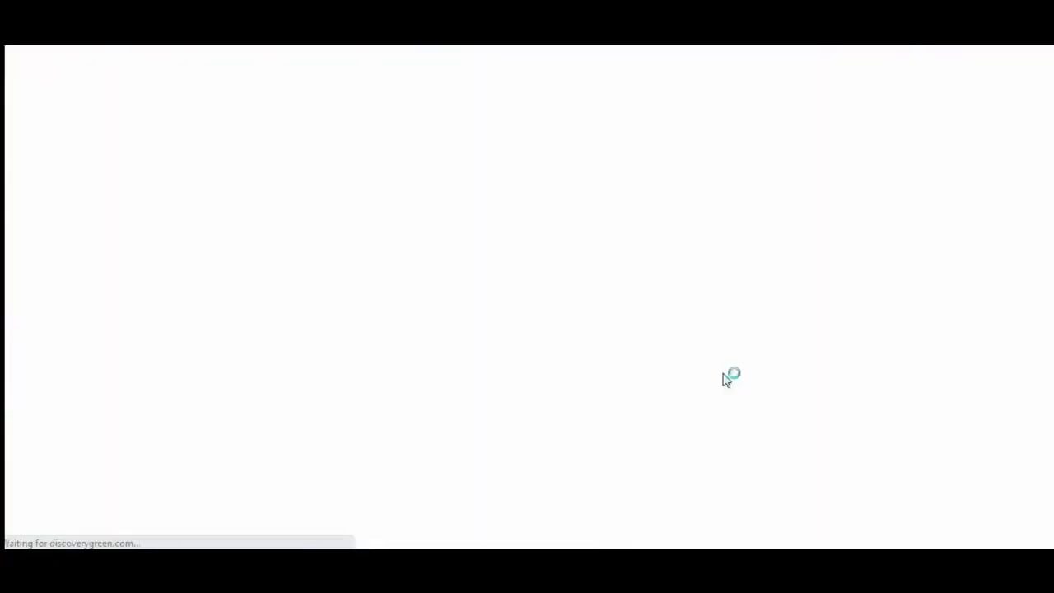